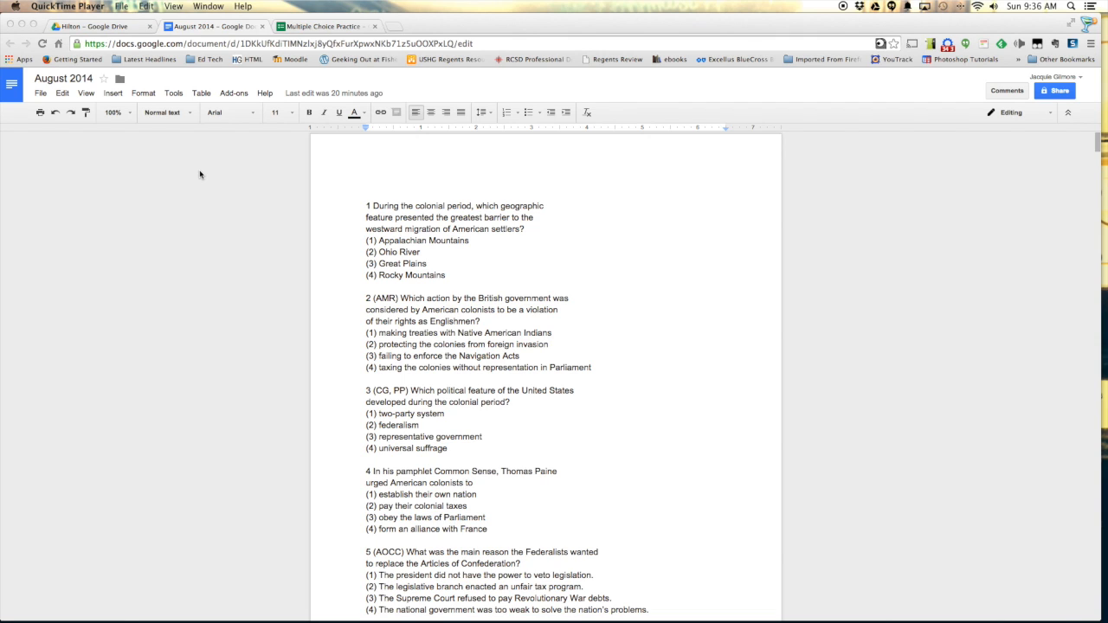
Step: Look through the multiple-choice exam questions in the August 2014 document
scroll(367, 249, "down", 10)
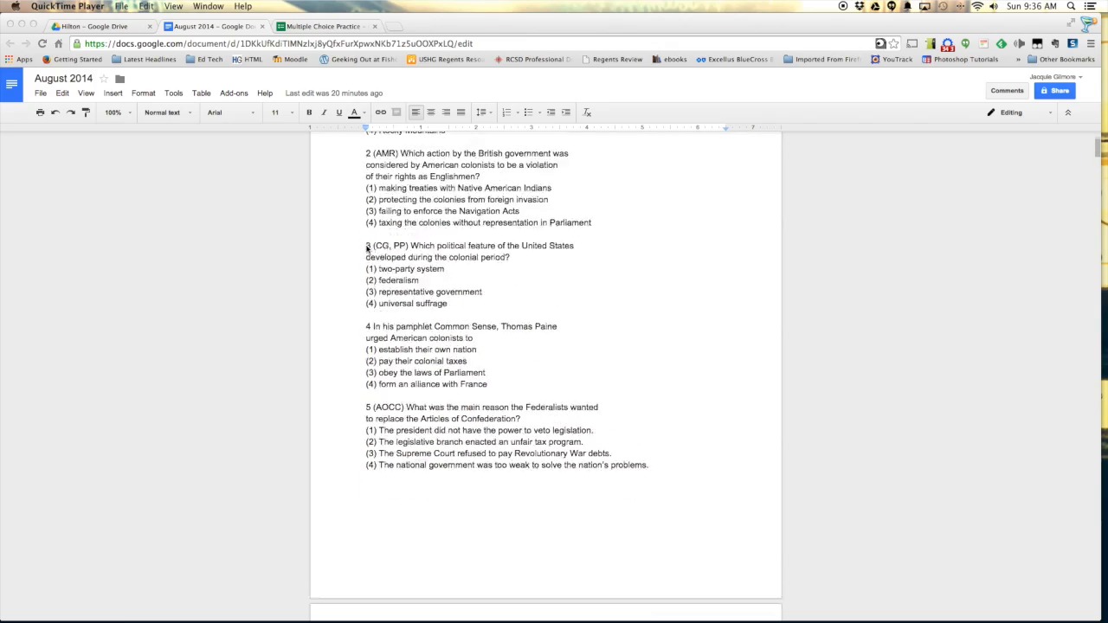
scroll(366, 249, "down", 20)
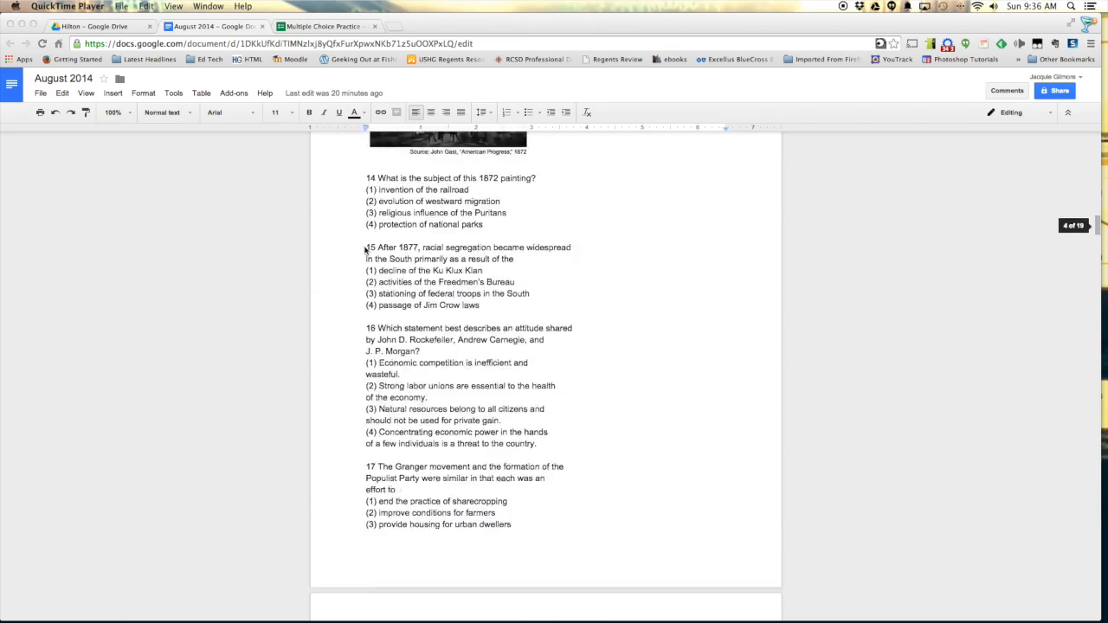
scroll(366, 249, "up", 20)
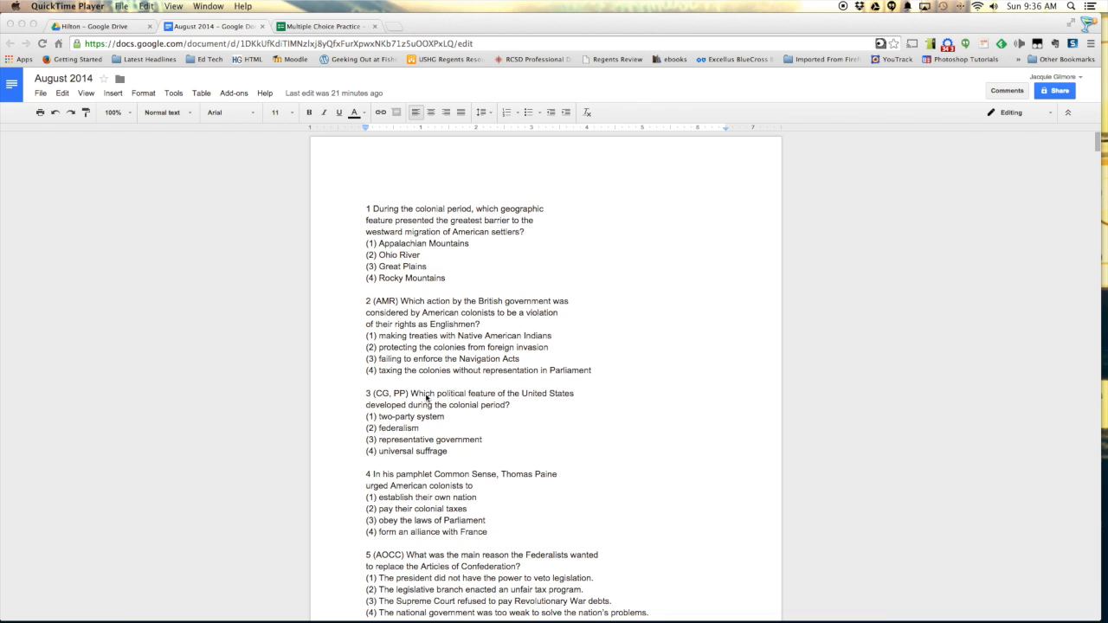
scroll(426, 397, "down", 2)
scroll(426, 397, "up", 2)
Step: Open the Government Standards spreadsheet from the Hilton folder and compare its standard codes with the code on question 2 in August 2014
left_click(108, 27)
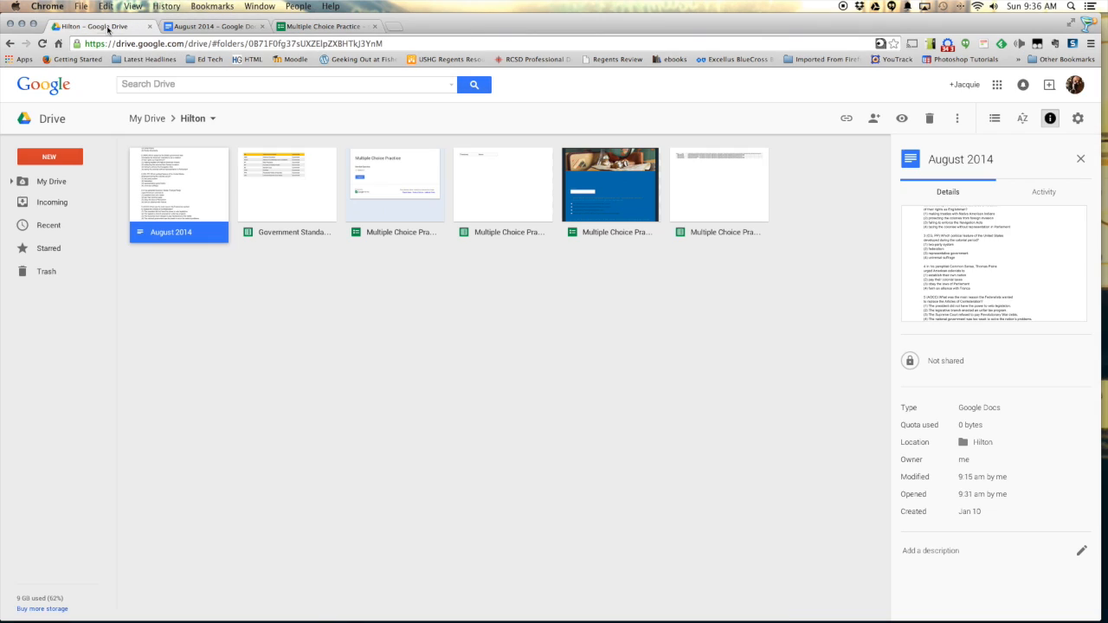
double_click(281, 189)
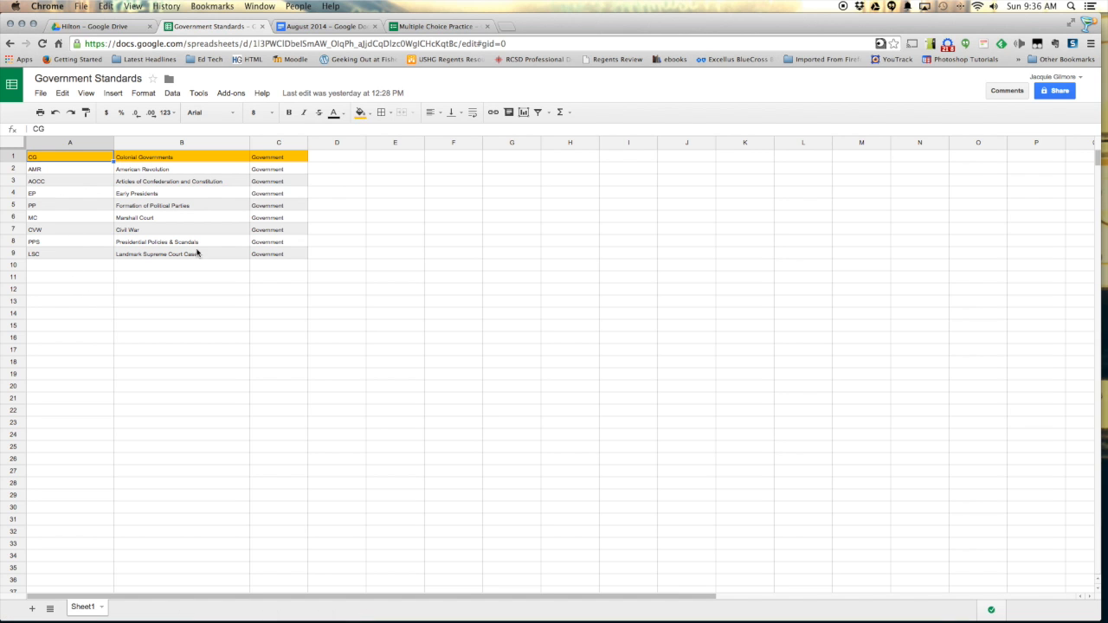
left_click(318, 26)
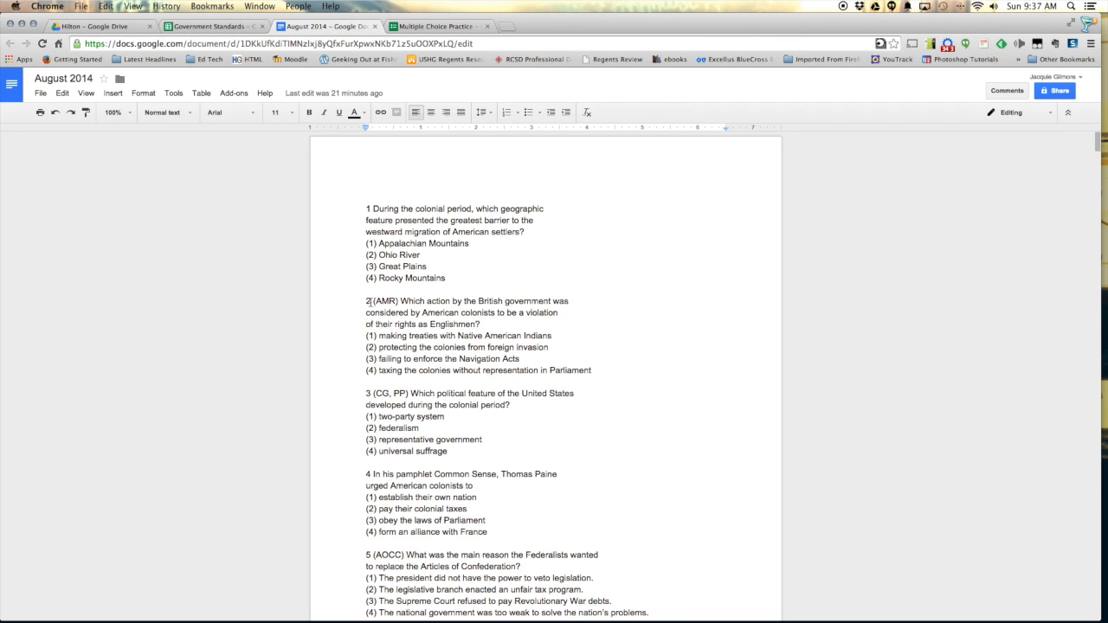
left_click_drag(369, 301, 397, 302)
left_click(394, 336)
Step: Add a question to the Multiple Choice Practice form, titled with the text and AMR code of August 2014's question 2, numbered "1."
left_click(422, 27)
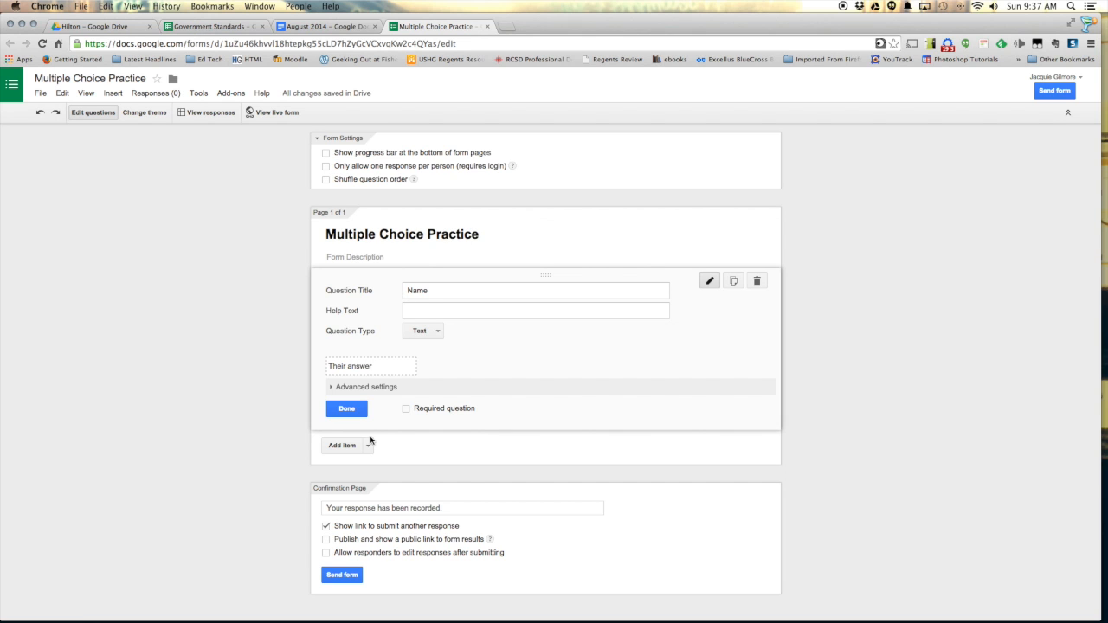
left_click(342, 445)
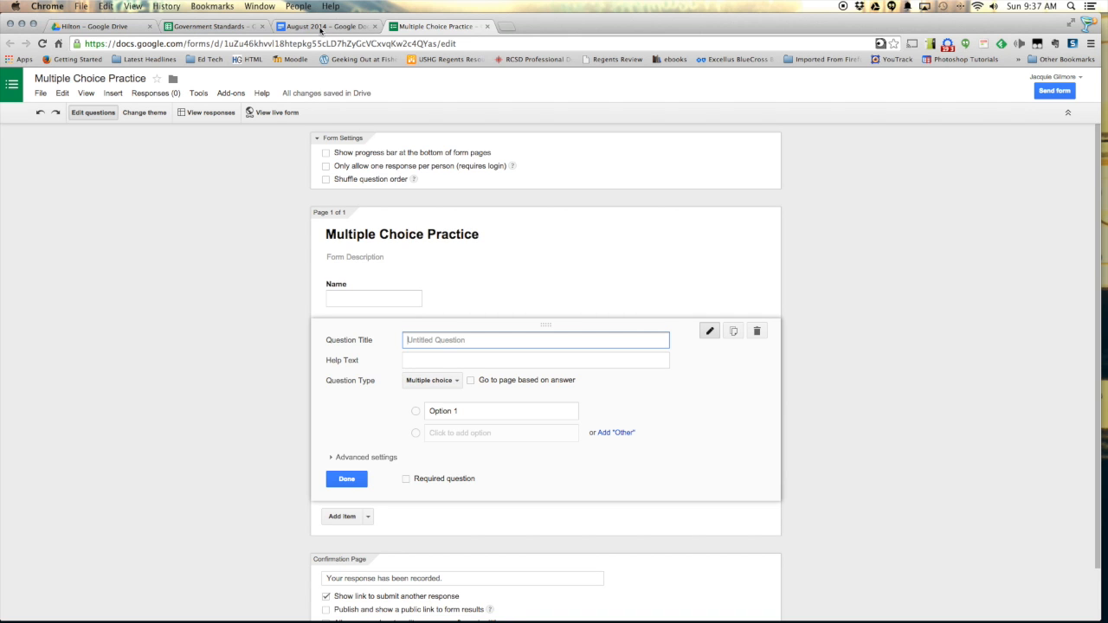
left_click(316, 27)
left_click_drag(373, 301, 483, 324)
key("super+c")
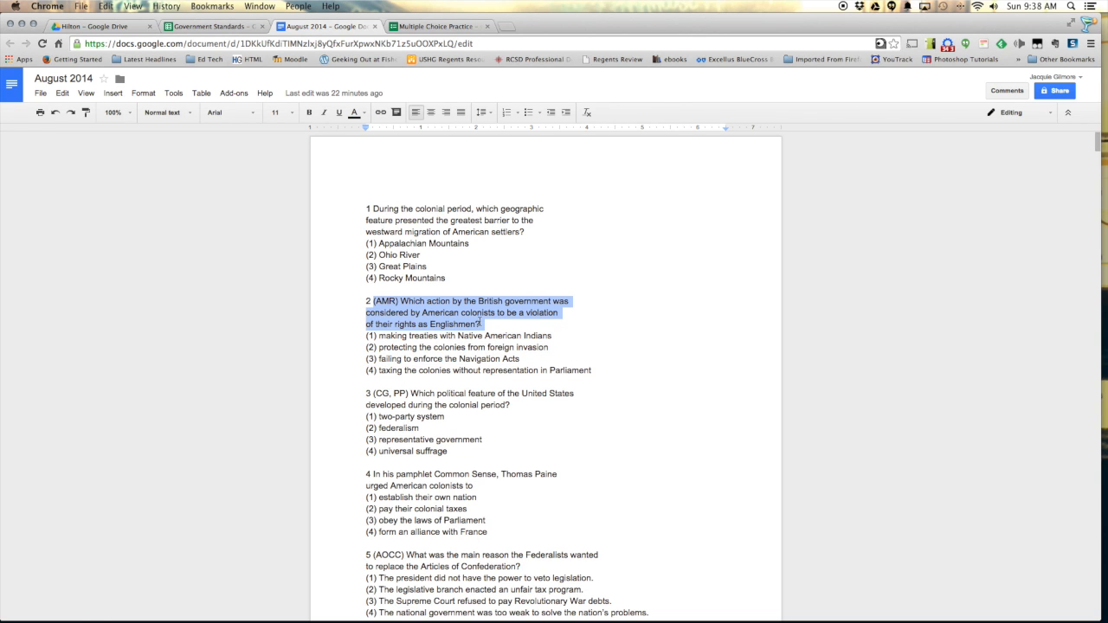
left_click(437, 26)
key("super+v")
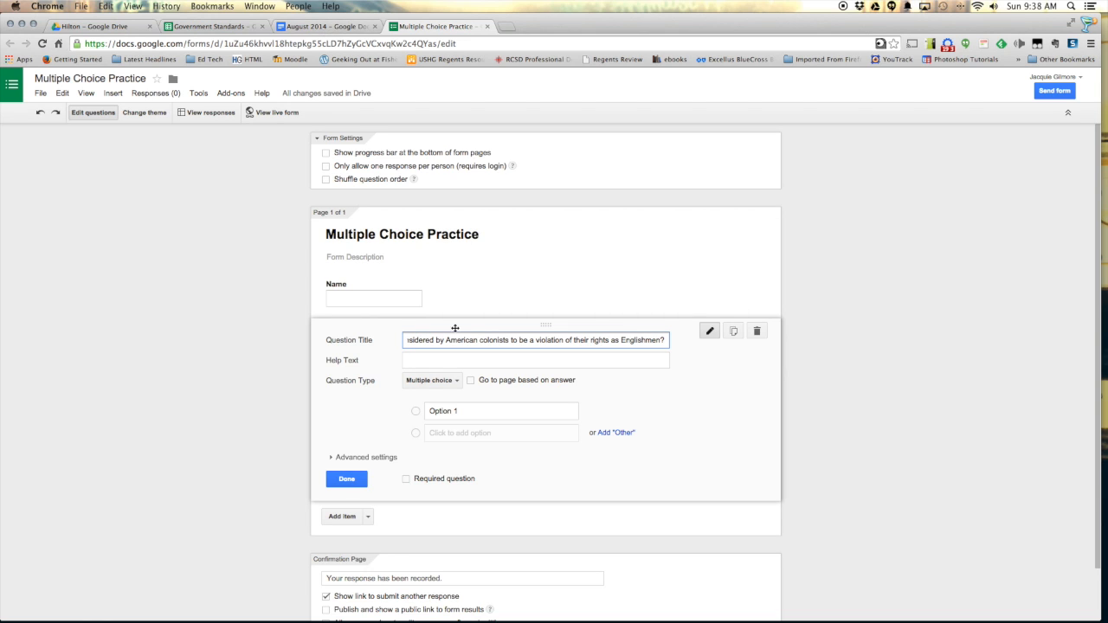
scroll(446, 338, "left", 5)
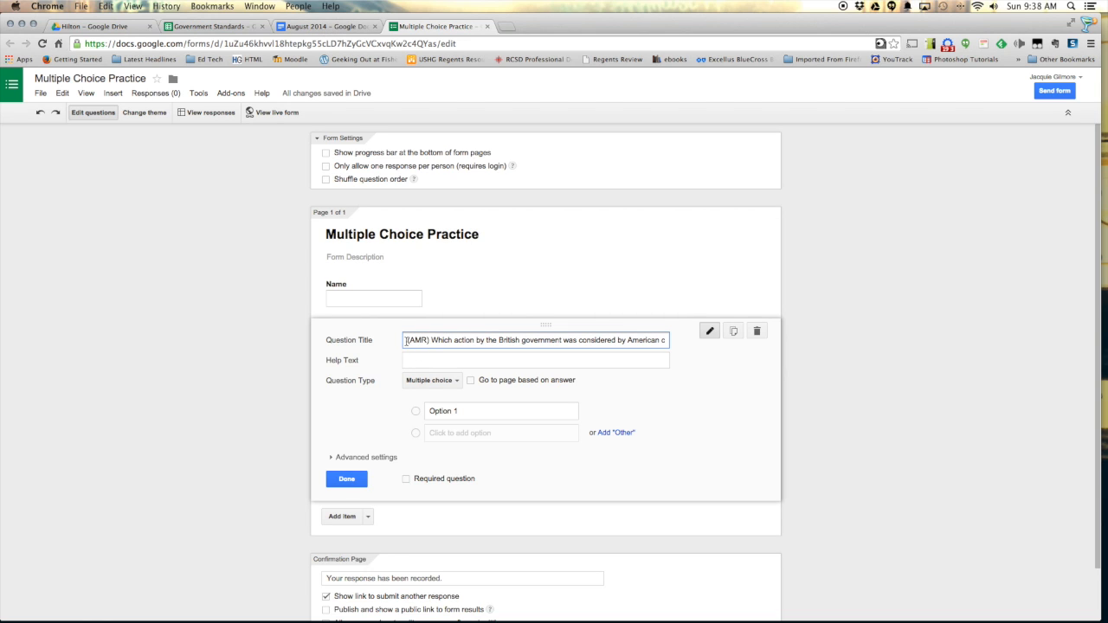
left_click(407, 340)
type("1.")
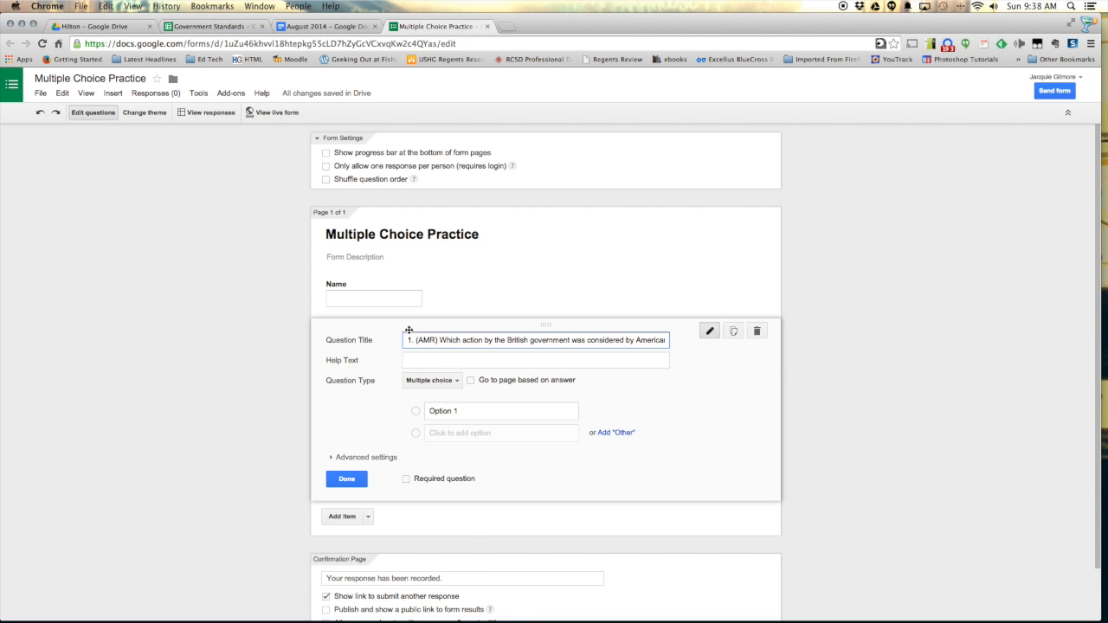
Step: Fill the first form question's options with the four answer choices copied from question 2 of the August 2014 document
left_click(325, 26)
left_click_drag(365, 336, 594, 371)
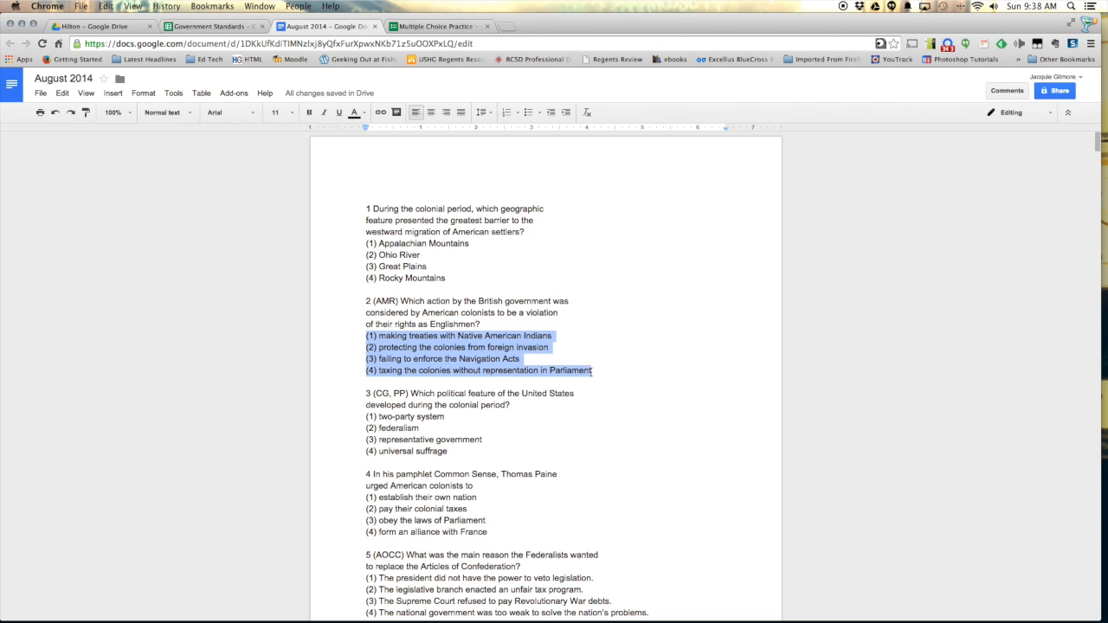
left_click(428, 27)
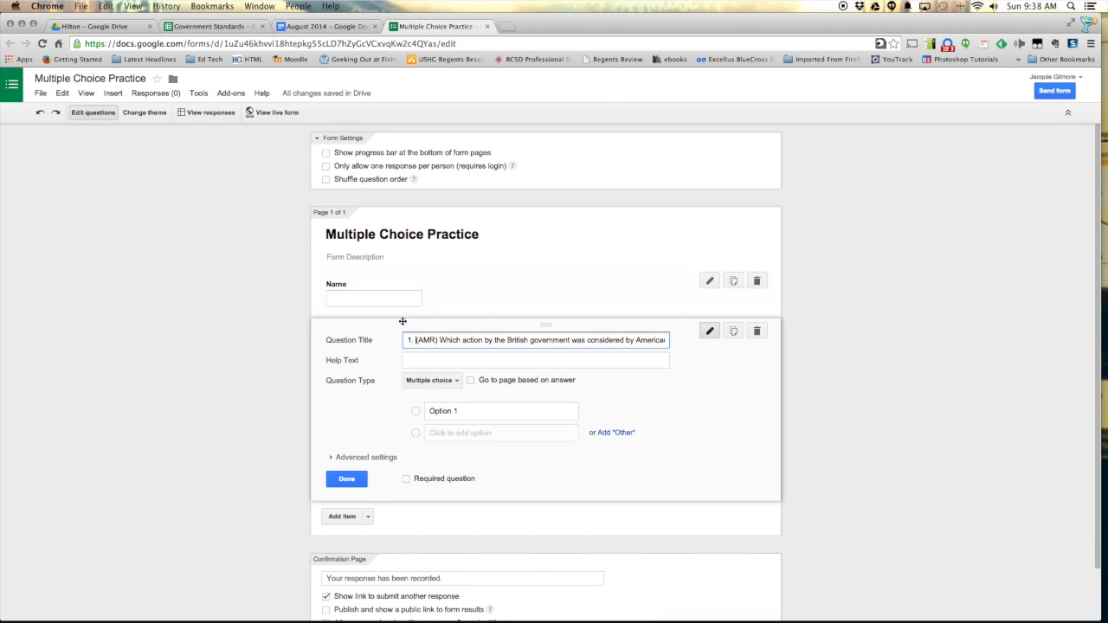
left_click_drag(429, 411, 458, 411)
key("super+v")
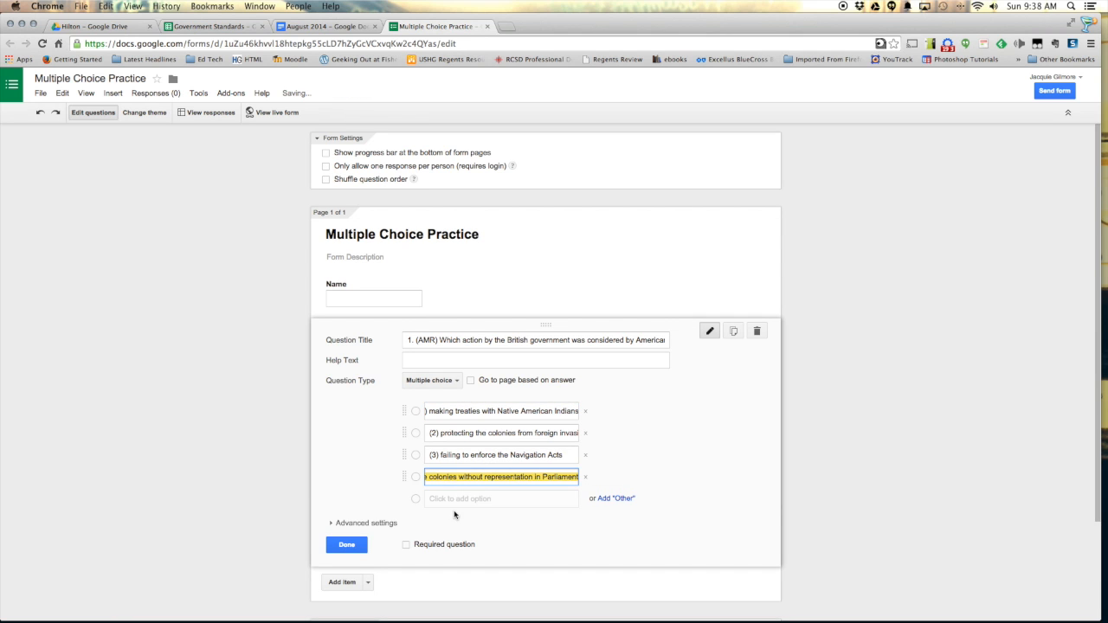
Step: Add a second form question titled "2. (CG, PP) Which political feature of the United States developed during the colonial period?" copied from August 2014
left_click(340, 582)
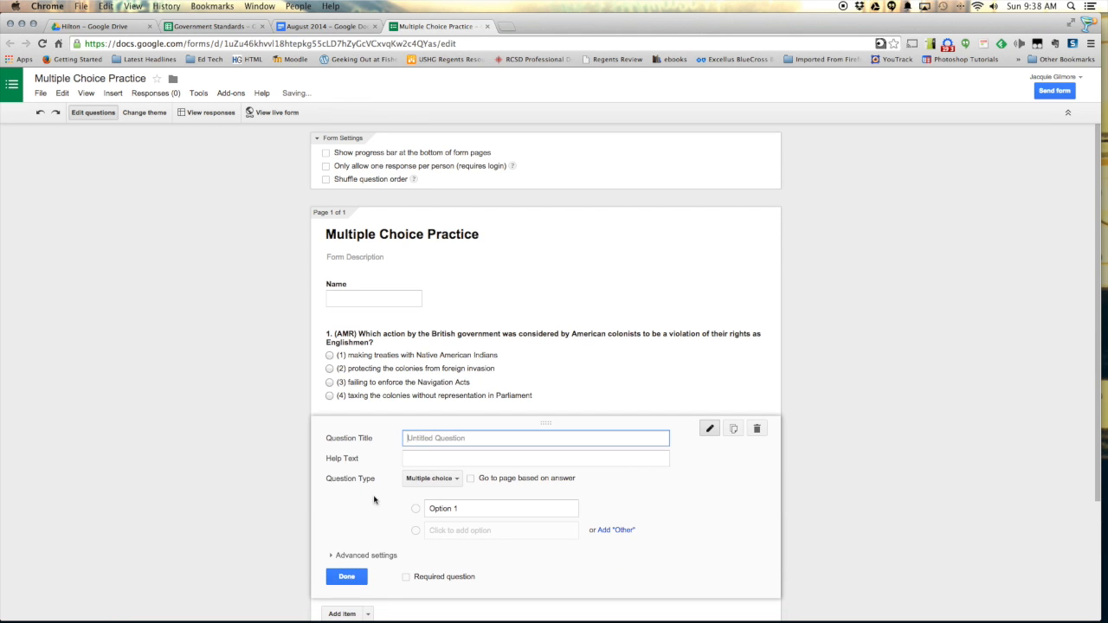
scroll(532, 366, "down", 2)
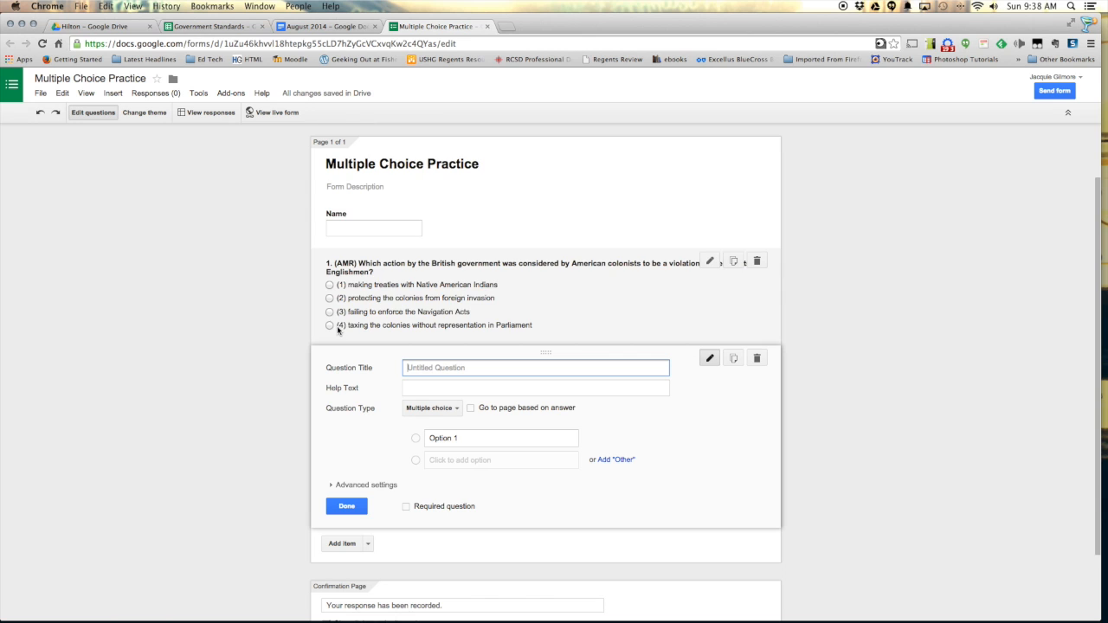
left_click(292, 28)
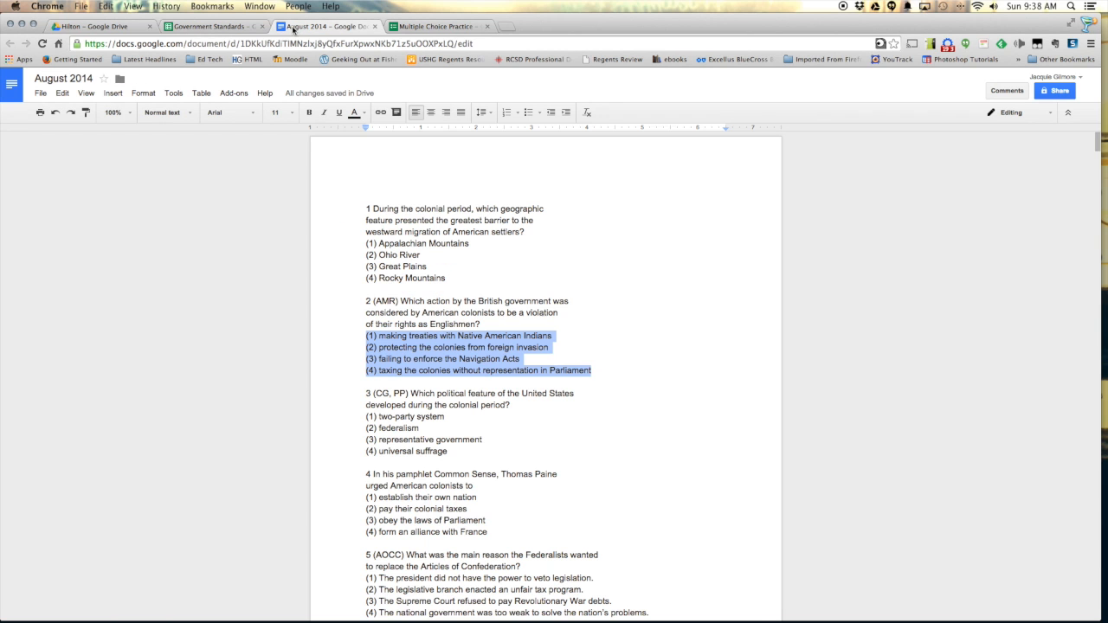
left_click_drag(373, 393, 511, 404)
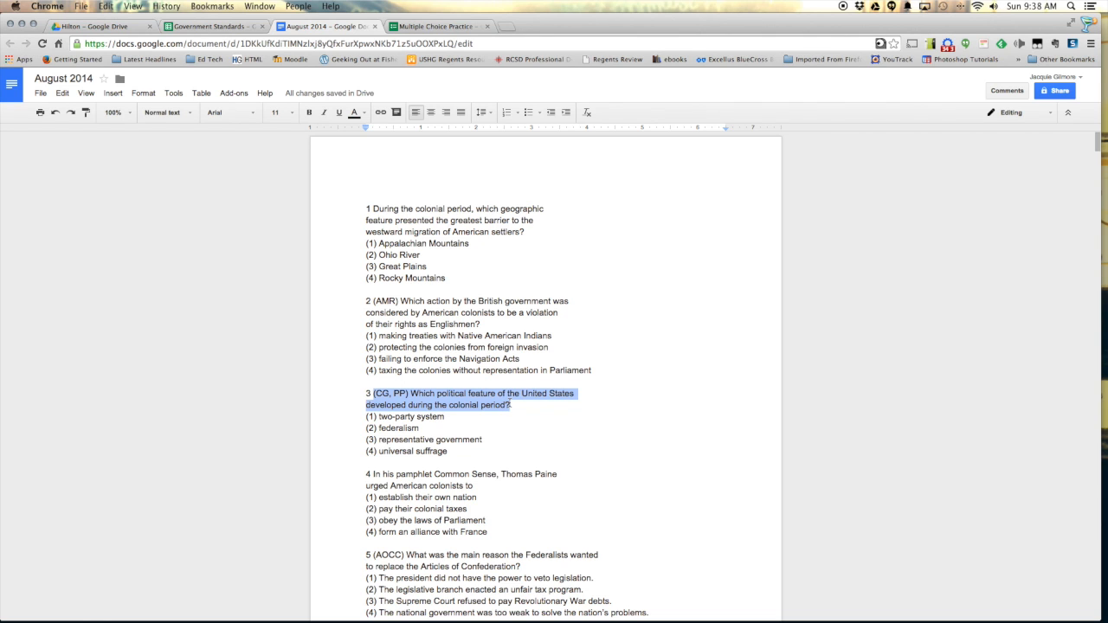
left_click(510, 404)
left_click(437, 26)
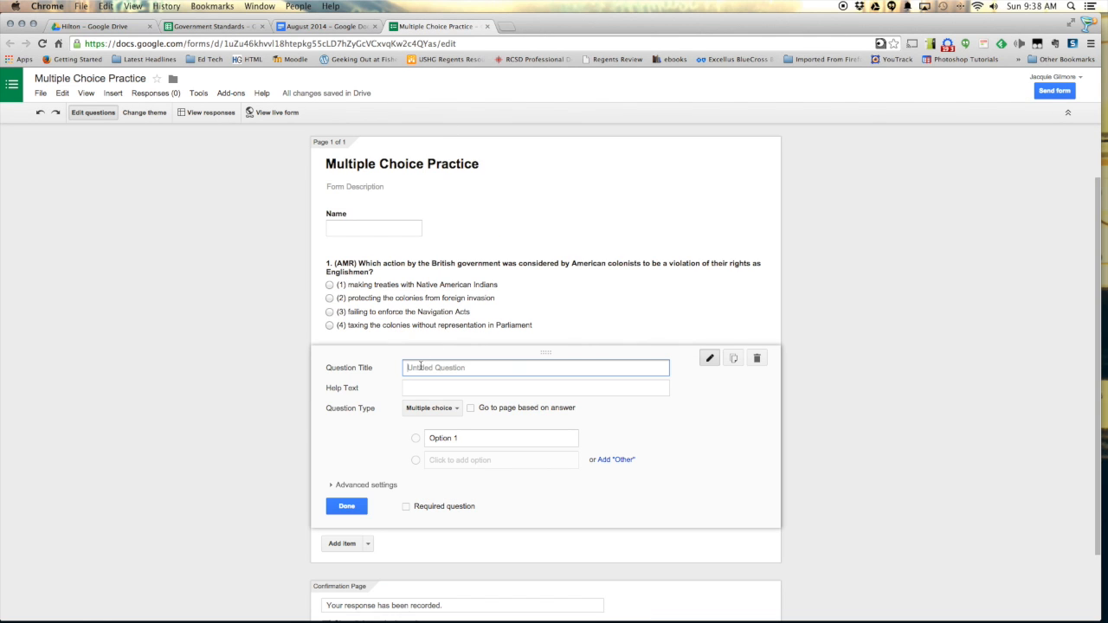
key("super+v")
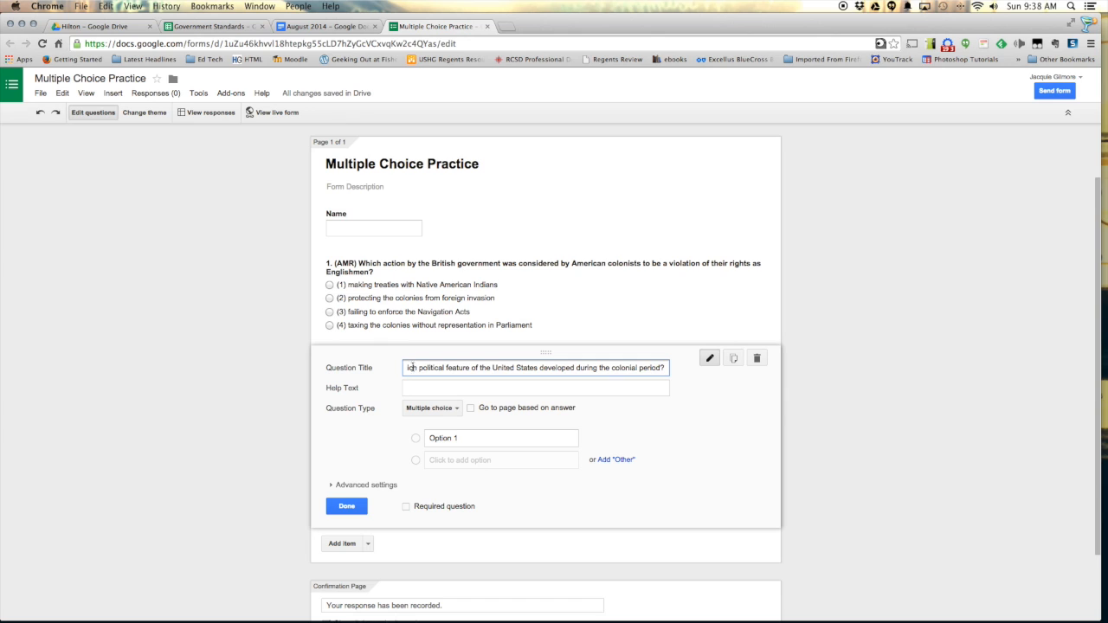
key("super+Left")
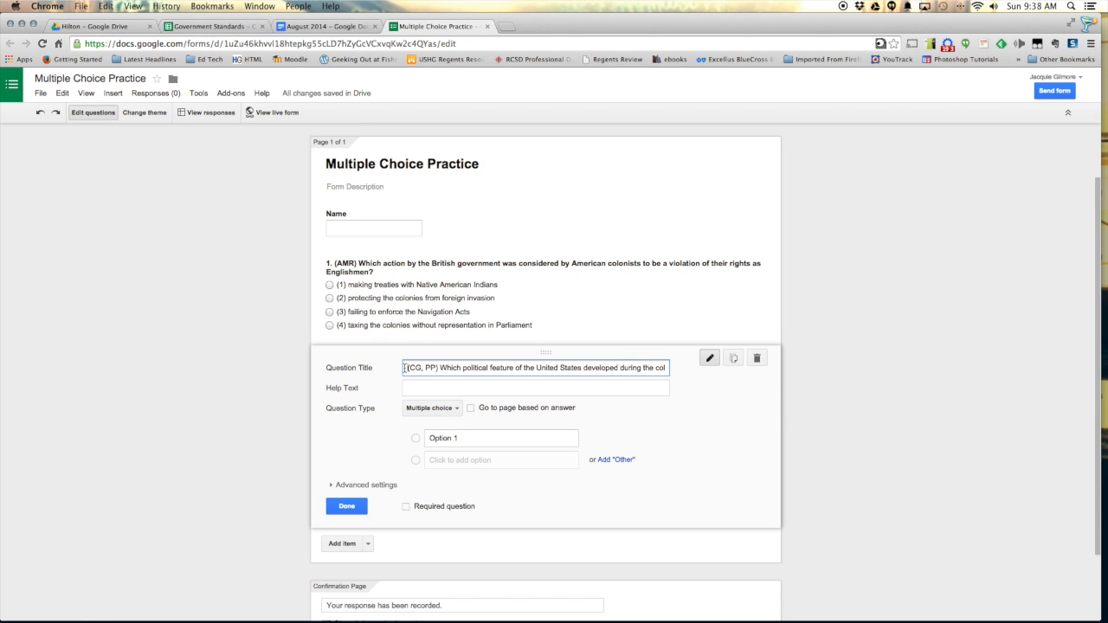
type("2.")
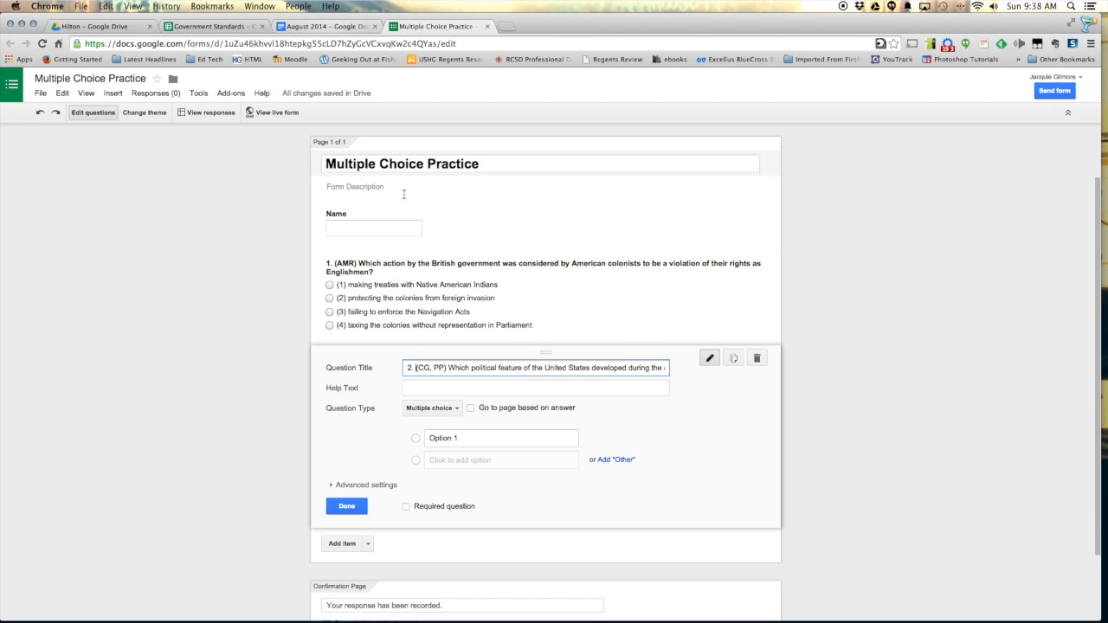
Step: Fill the second form question's options with the four answer choices copied from question 3 of the August 2014 document
left_click(322, 26)
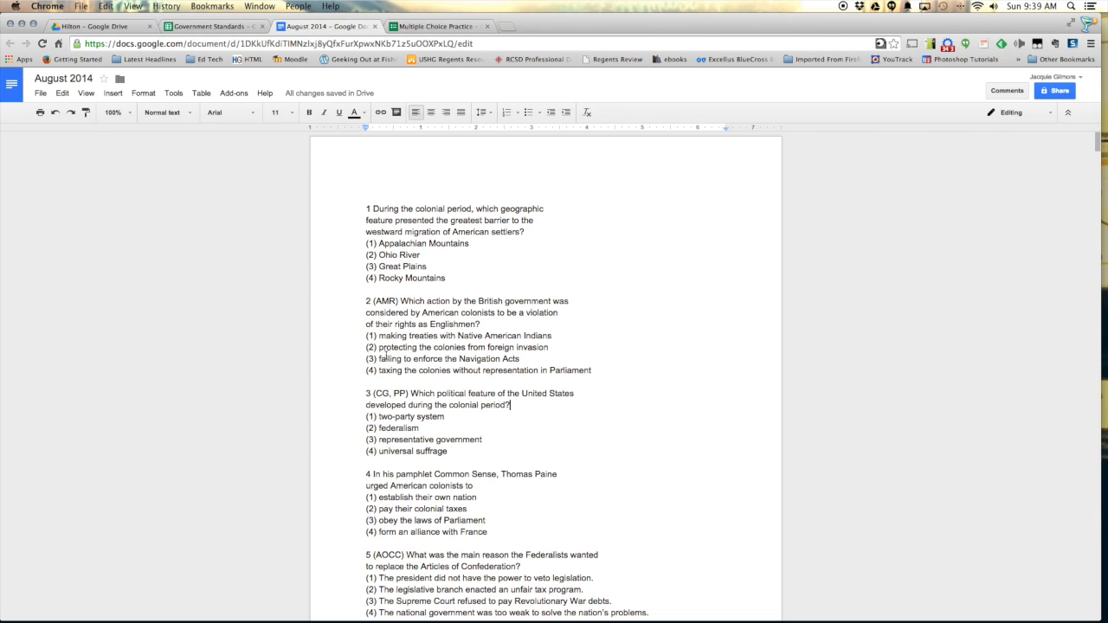
left_click_drag(365, 416, 448, 451)
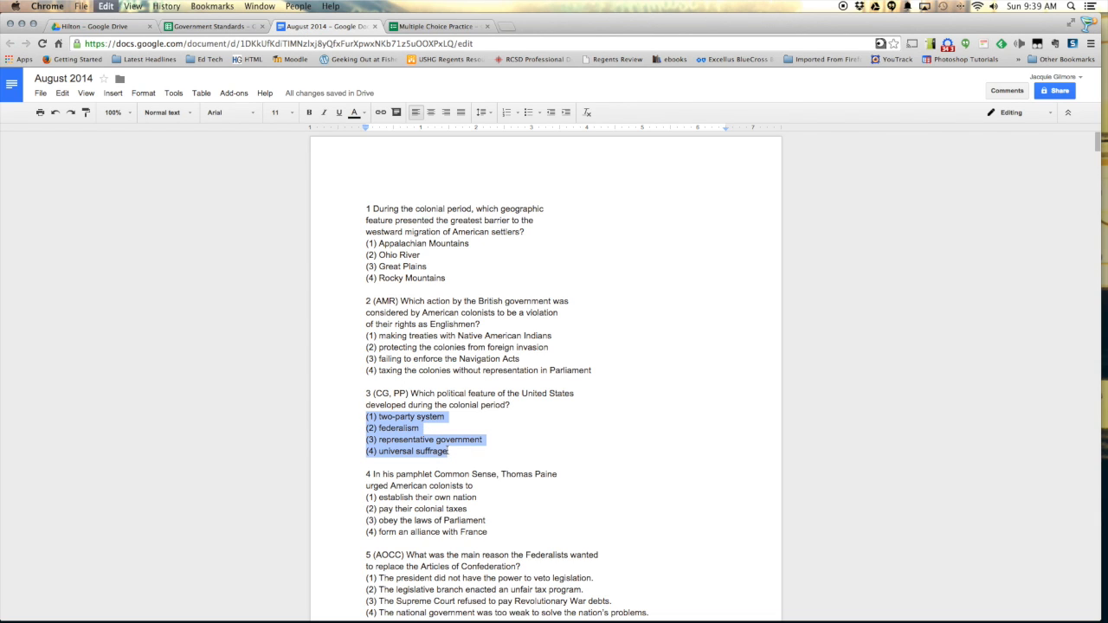
left_click(408, 26)
left_click(430, 435)
key("super+v")
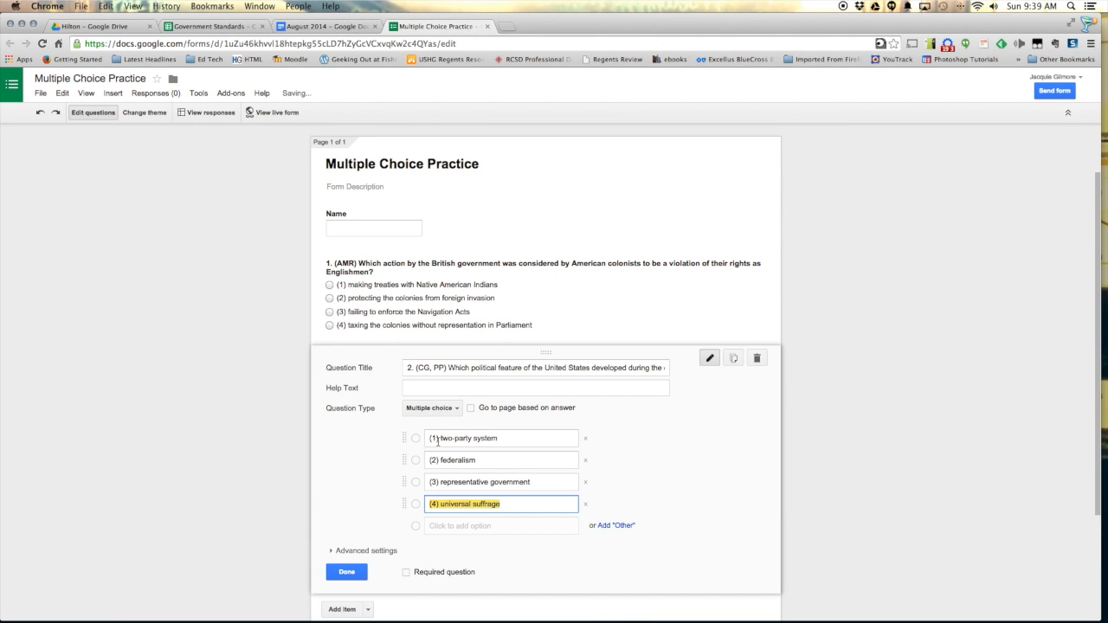
Step: Add a third form question titled "3. (AOCC) What was the main reason the Federalists wanted to replace the Articles of Confederation?" copied from August 2014
scroll(440, 446, "down", 2)
scroll(440, 447, "down", 1)
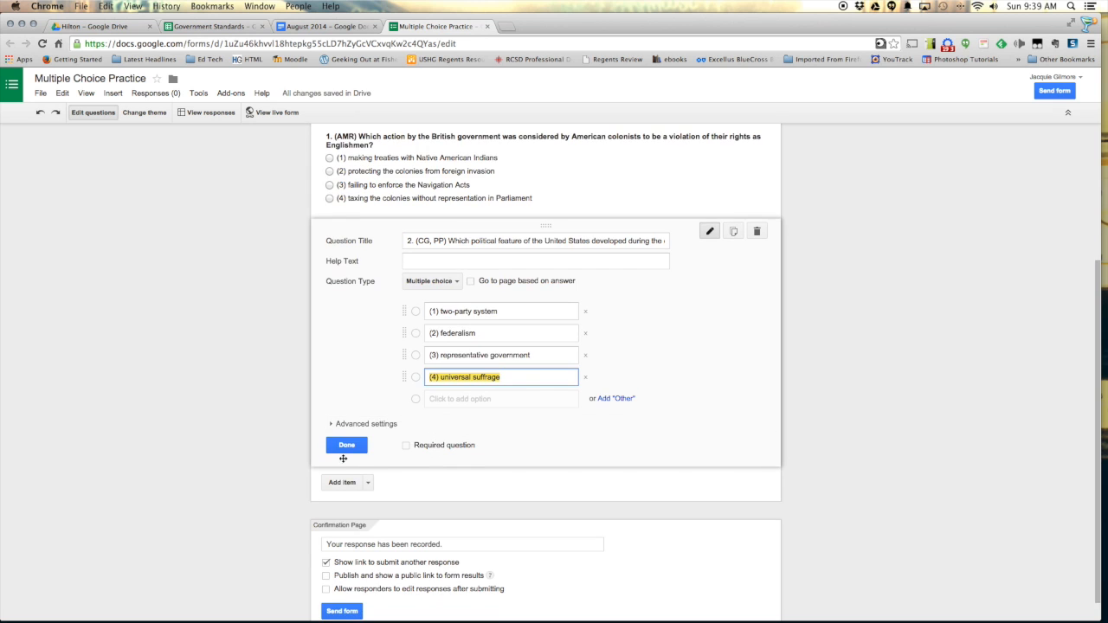
left_click(343, 483)
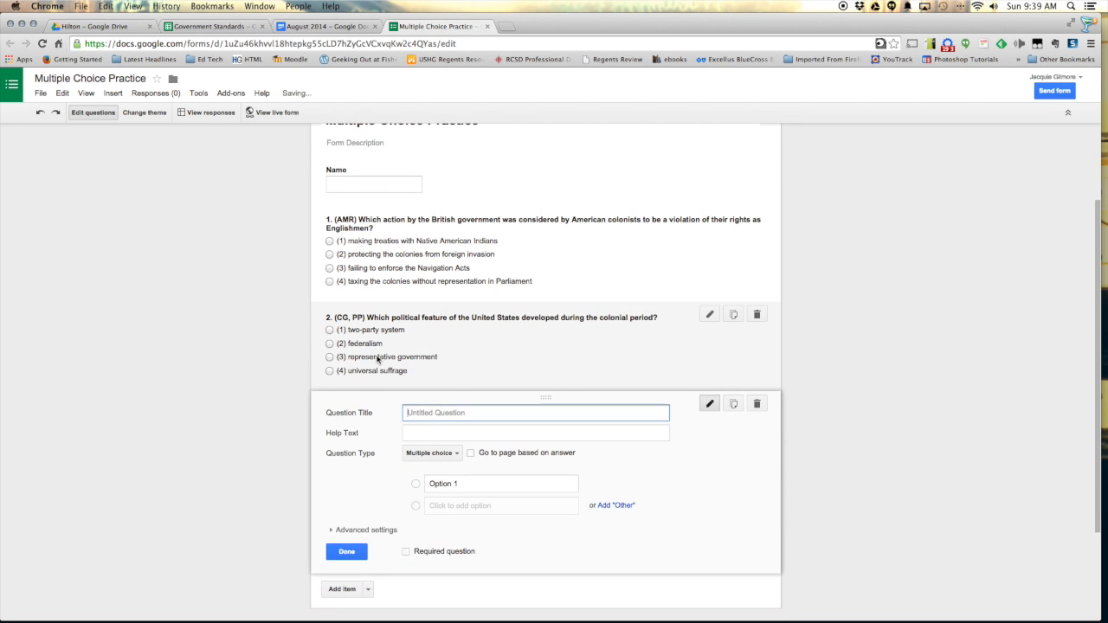
left_click(327, 26)
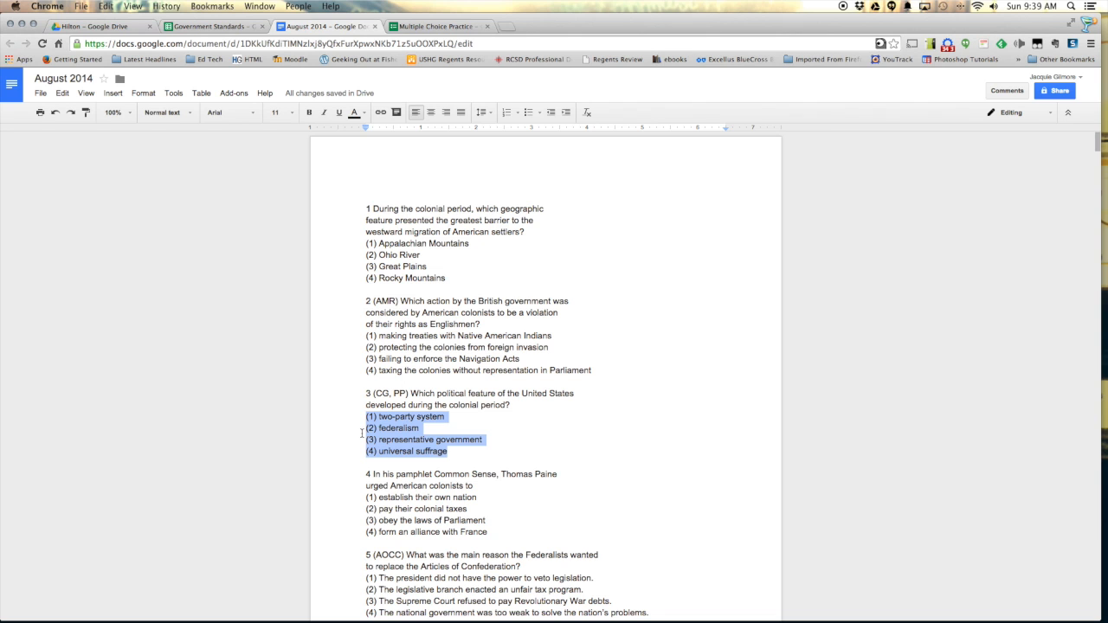
scroll(362, 433, "down", 2)
left_click_drag(372, 480, 522, 491)
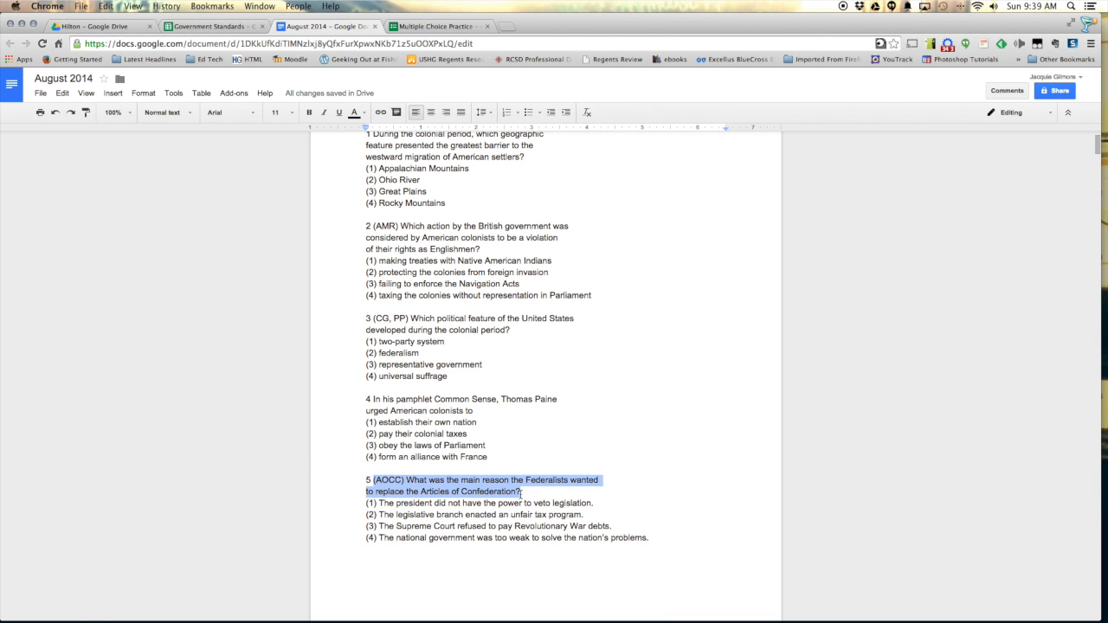
left_click(419, 26)
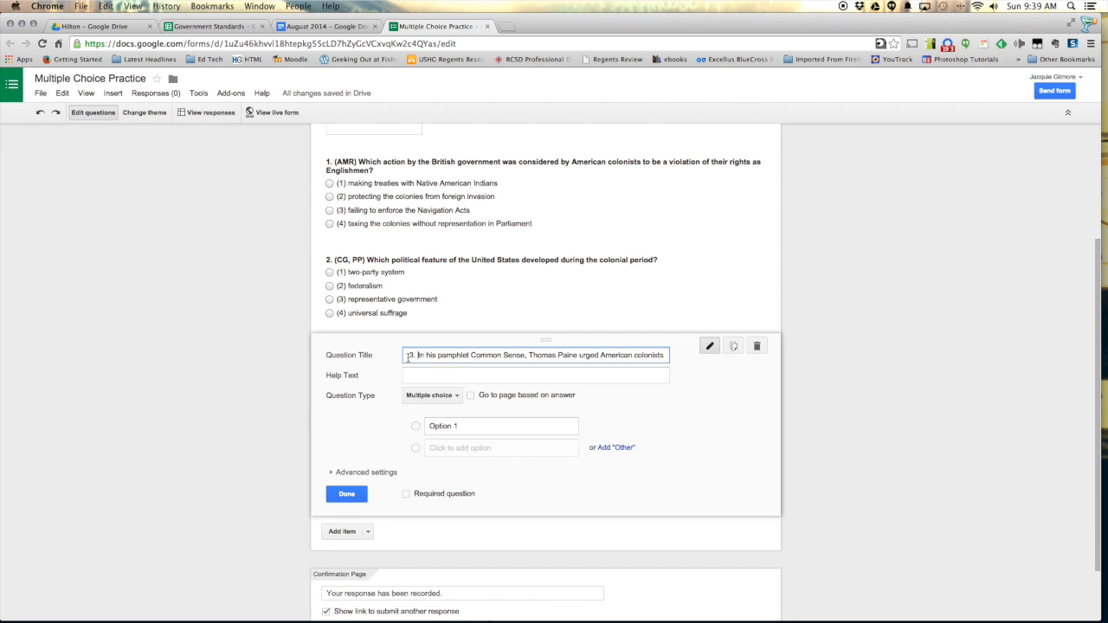
left_click_drag(408, 355, 639, 361)
key("super+v")
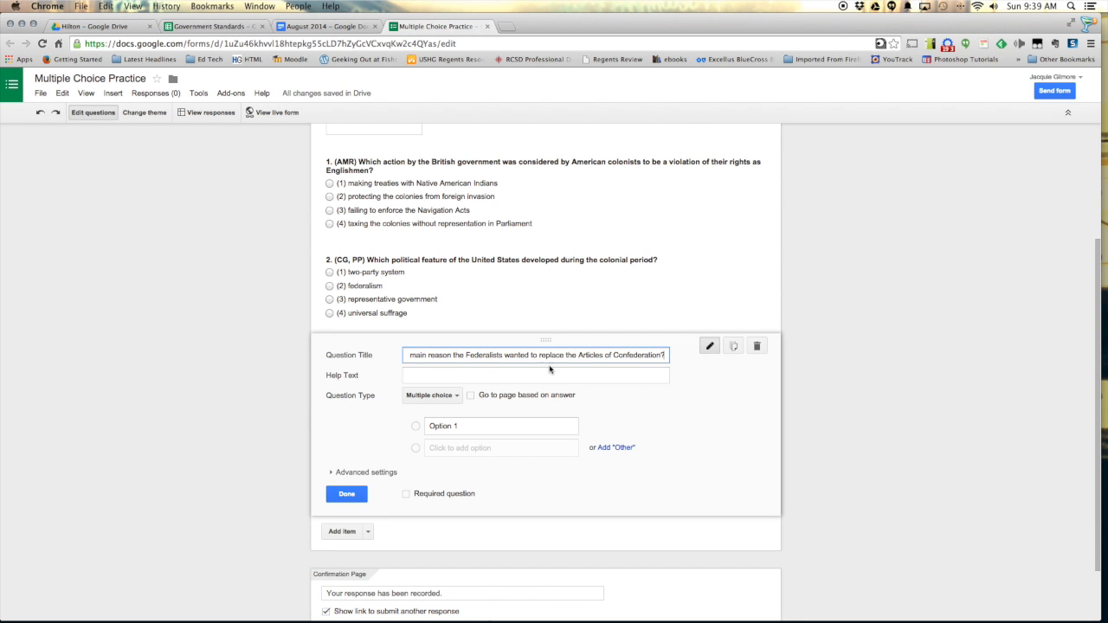
scroll(441, 360, "left", 3)
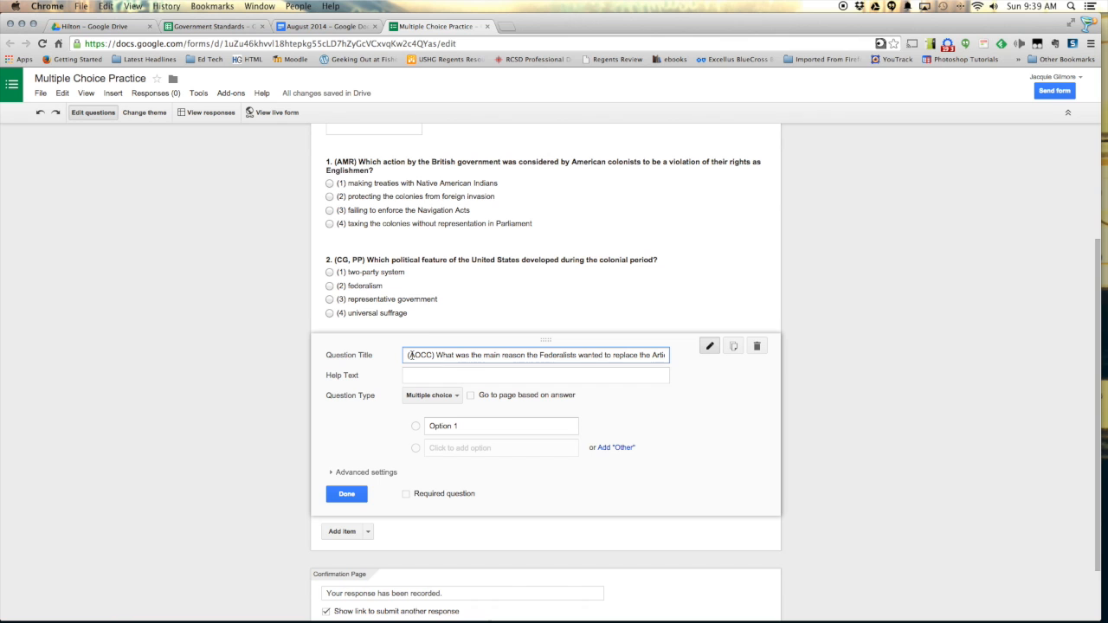
type("3.")
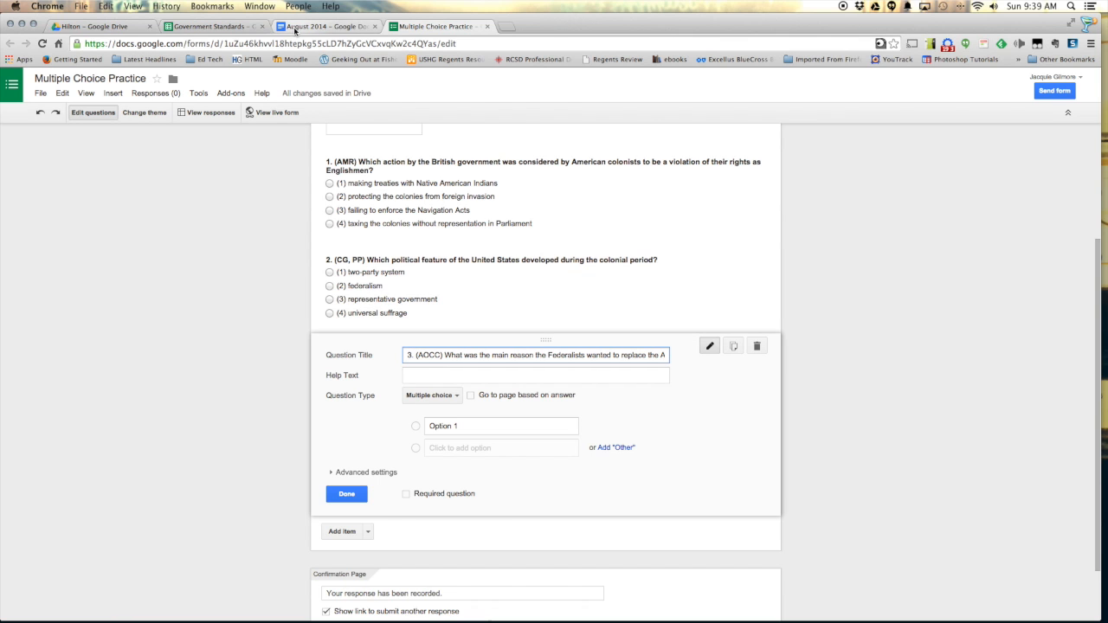
Step: Fill the third form question's options with the four answer choices copied from question 5 of the August 2014 document
left_click(328, 26)
left_click_drag(359, 498, 655, 540)
key("super+c")
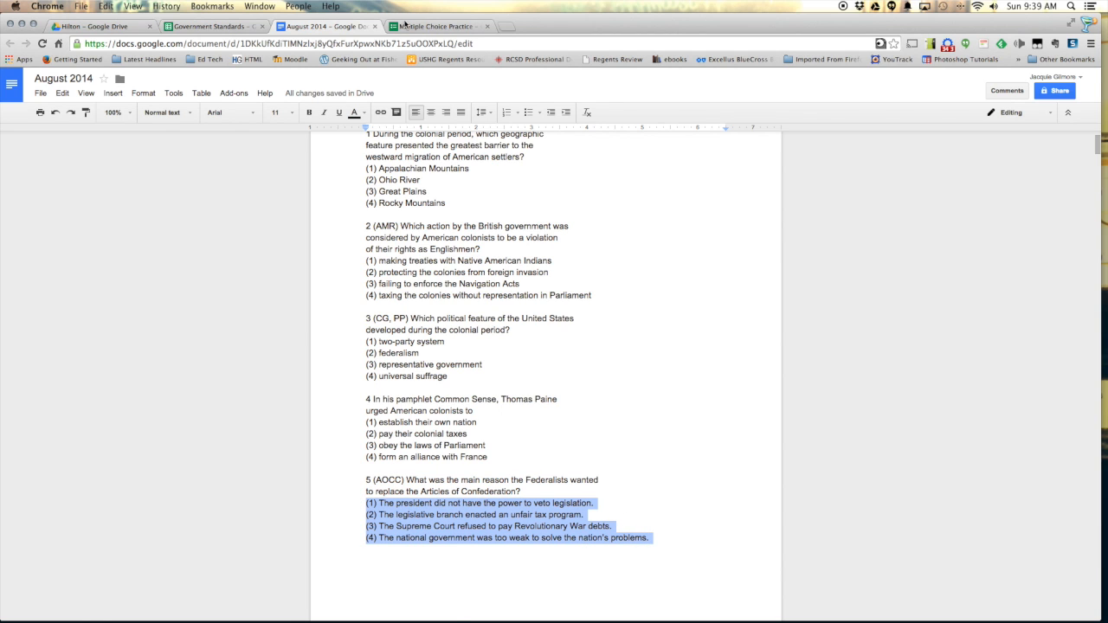
left_click(403, 26)
left_click(469, 427)
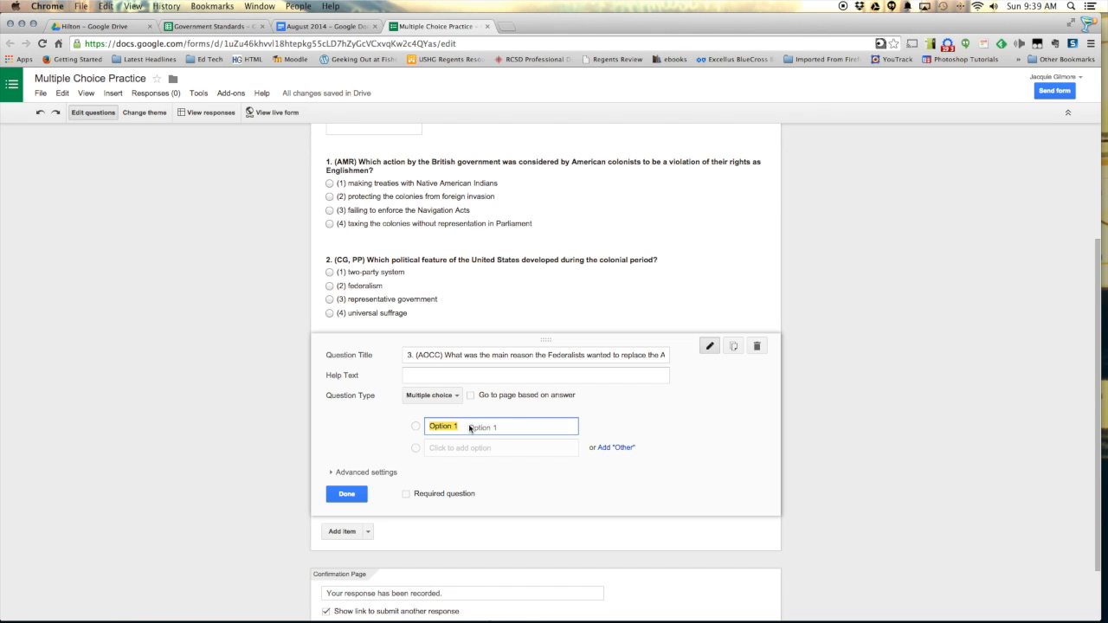
key("super+v")
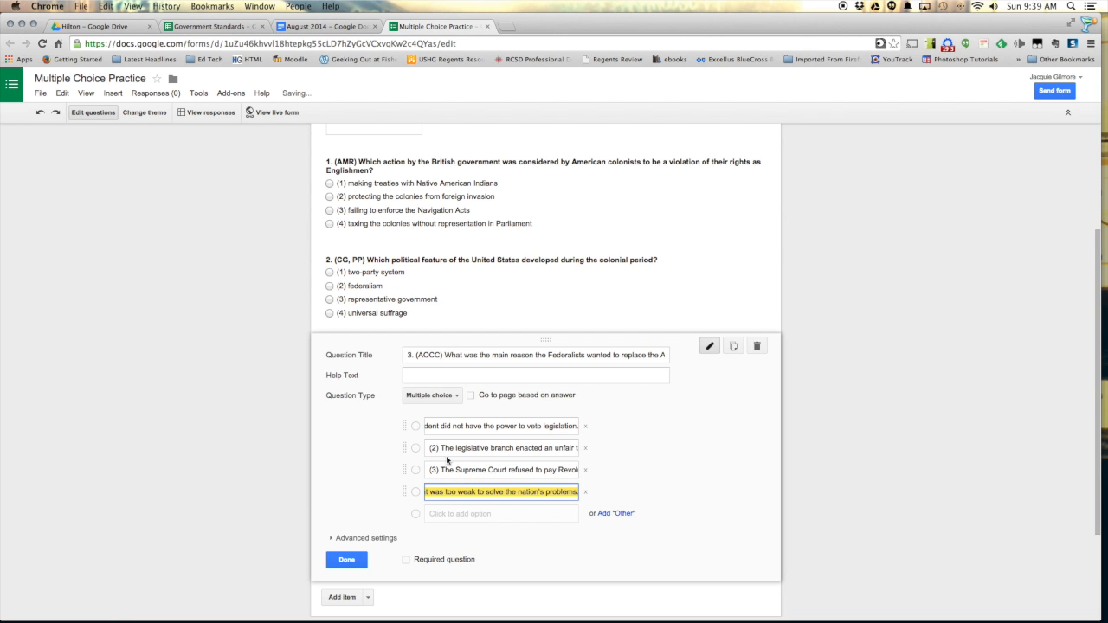
left_click(343, 599)
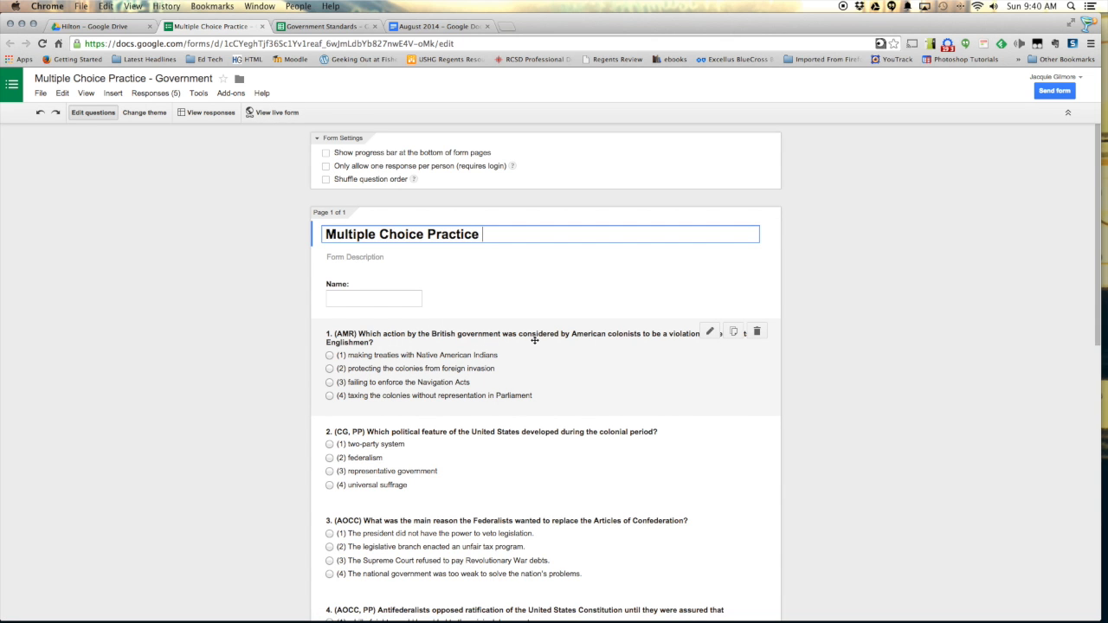
Step: Review all eight questions and their answer choices in the Multiple Choice Practice - Government form editor
scroll(537, 411, "down", 5)
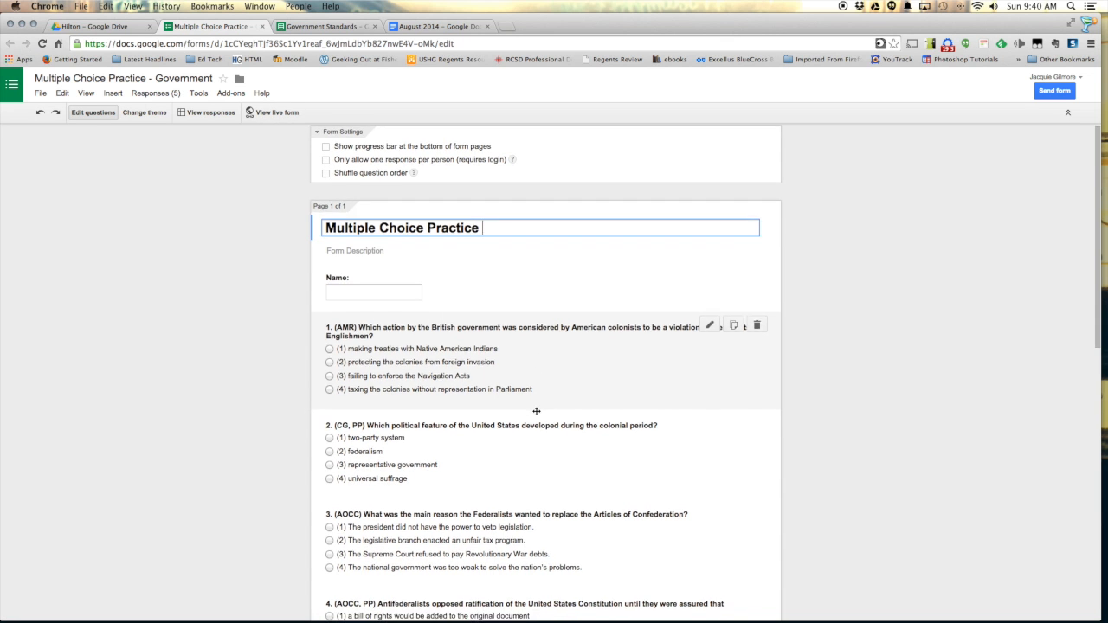
scroll(536, 406, "down", 5)
scroll(536, 406, "up", 10)
scroll(536, 406, "down", 10)
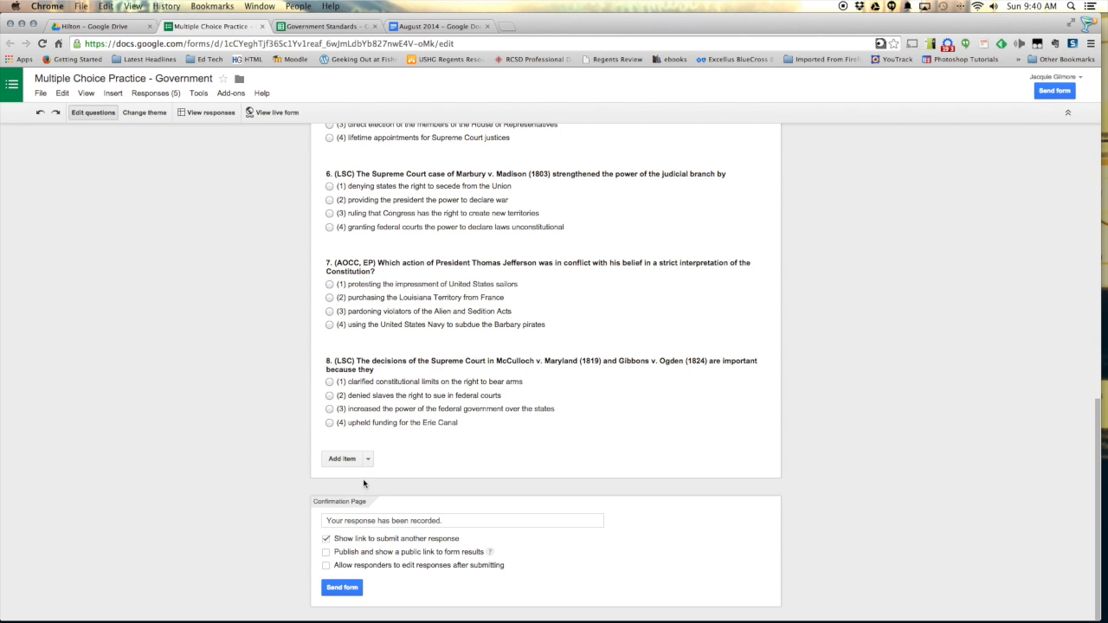
scroll(453, 441, "up", 5)
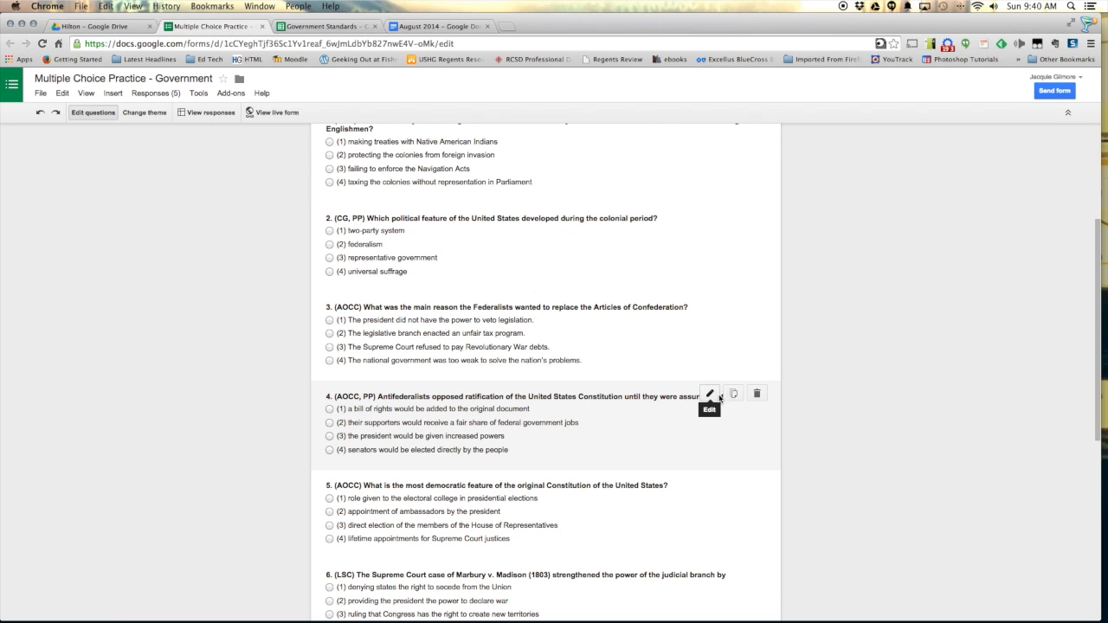
scroll(623, 359, "up", 3)
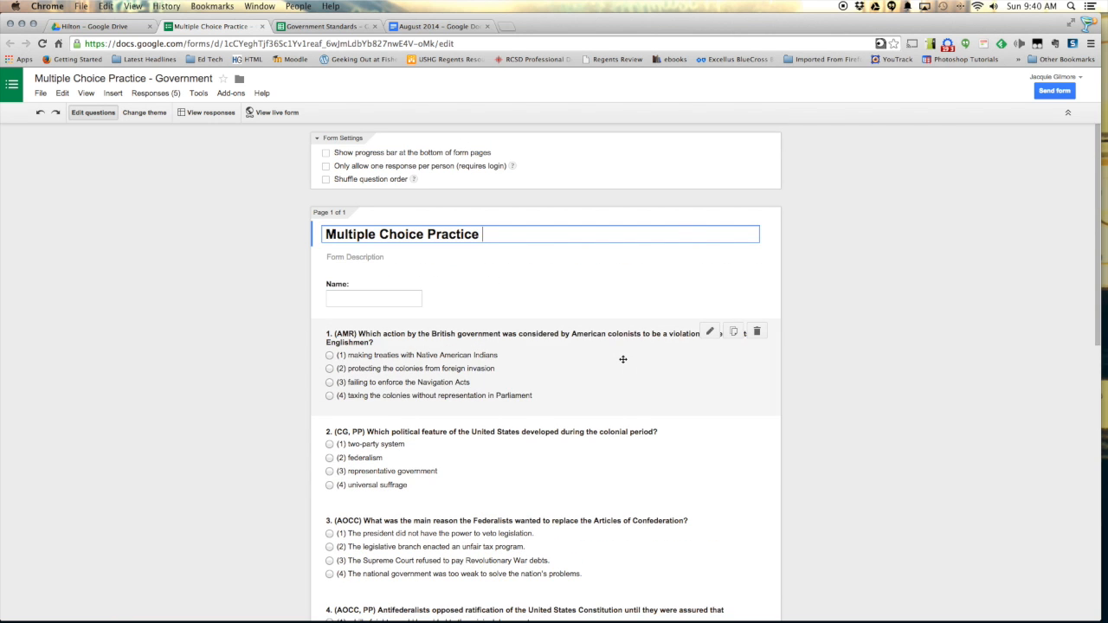
Step: Open the live version of the form, close the Government Standards spreadsheet, and look through the live questions
left_click(274, 113)
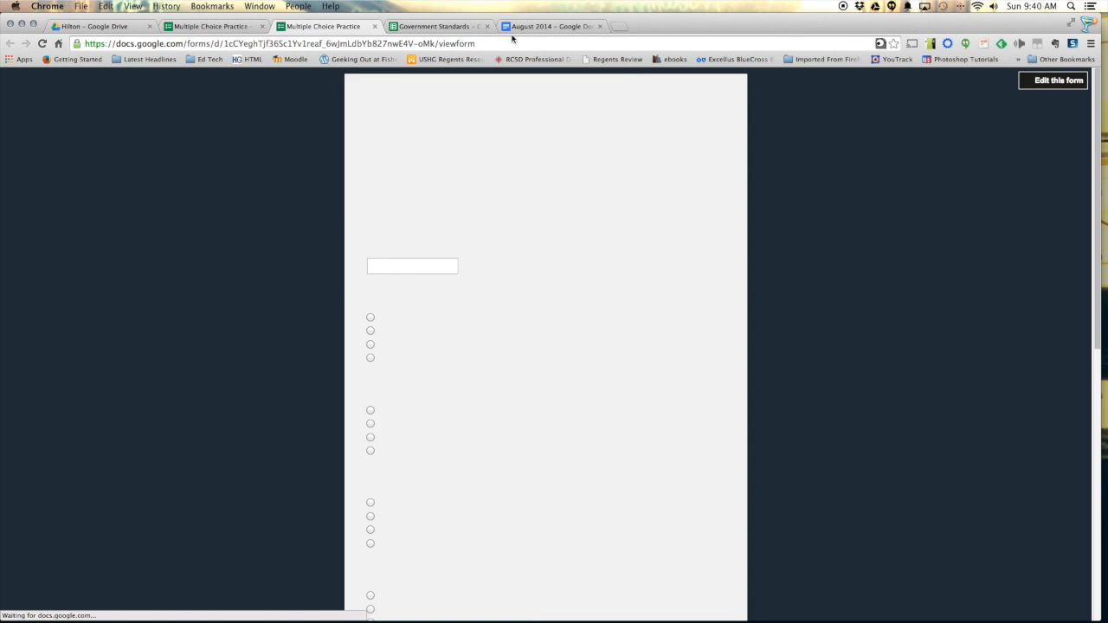
left_click(489, 28)
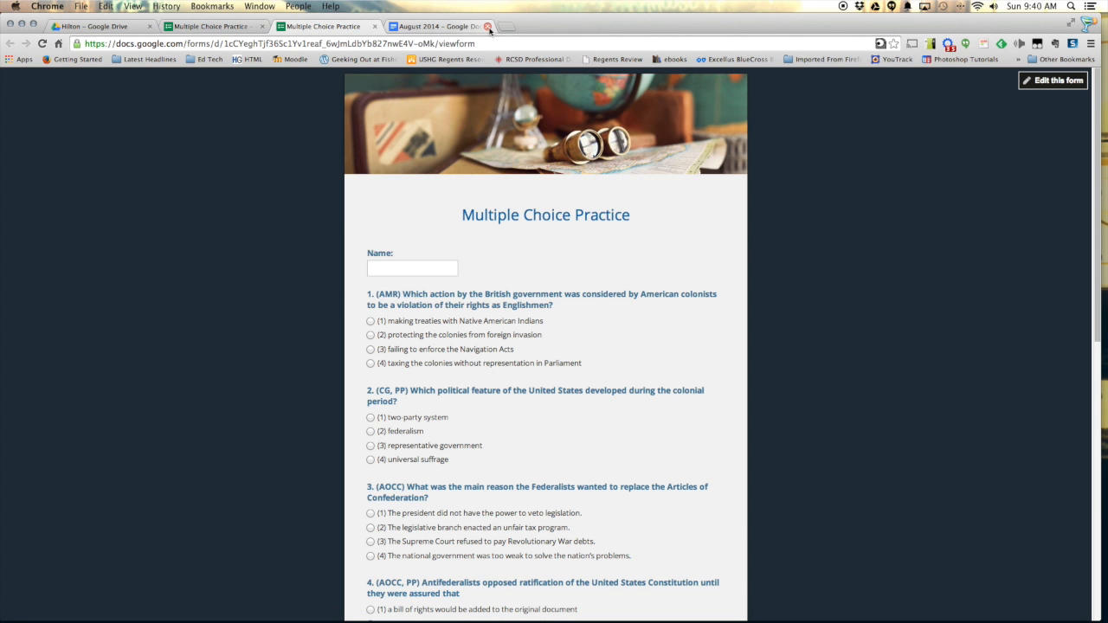
scroll(564, 375, "down", 3)
scroll(564, 376, "down", 10)
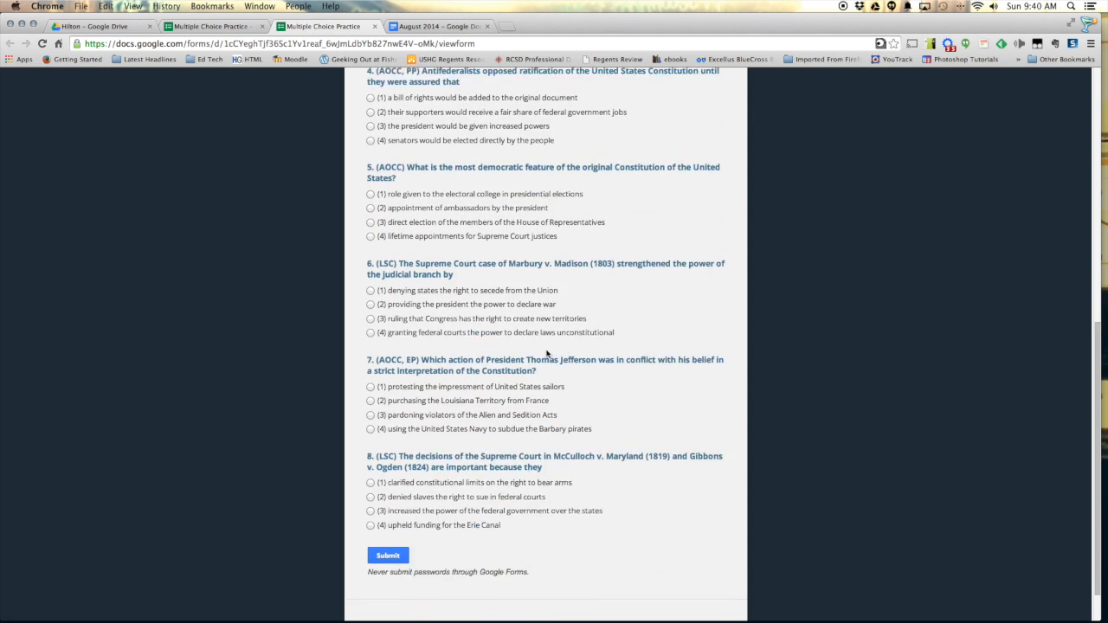
left_click(210, 26)
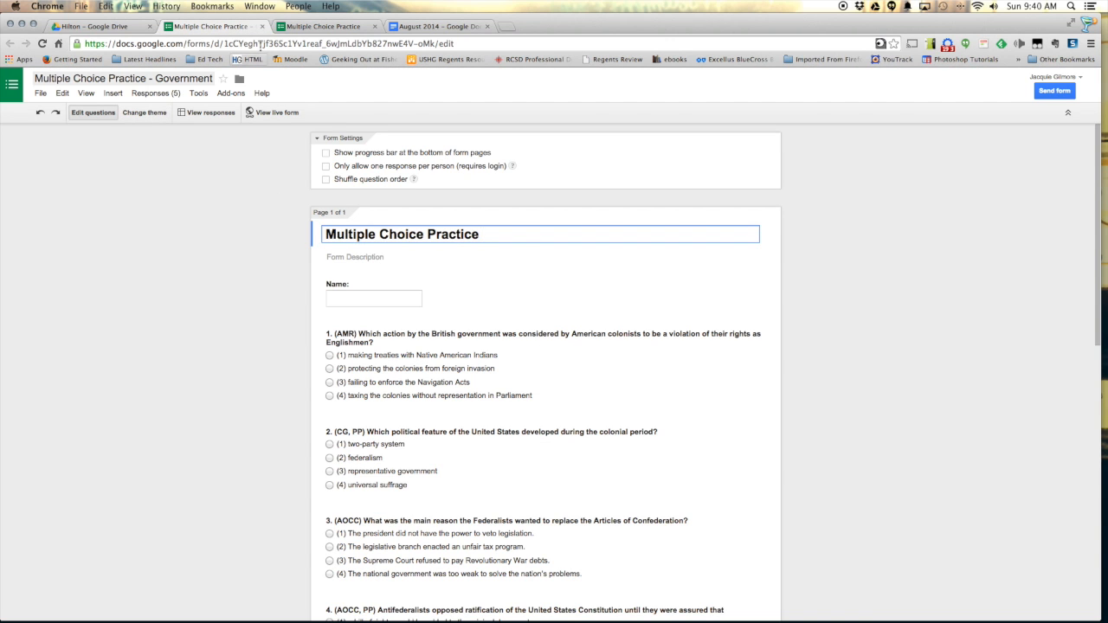
left_click(322, 26)
scroll(457, 276, "up", 1)
scroll(457, 276, "up", 15)
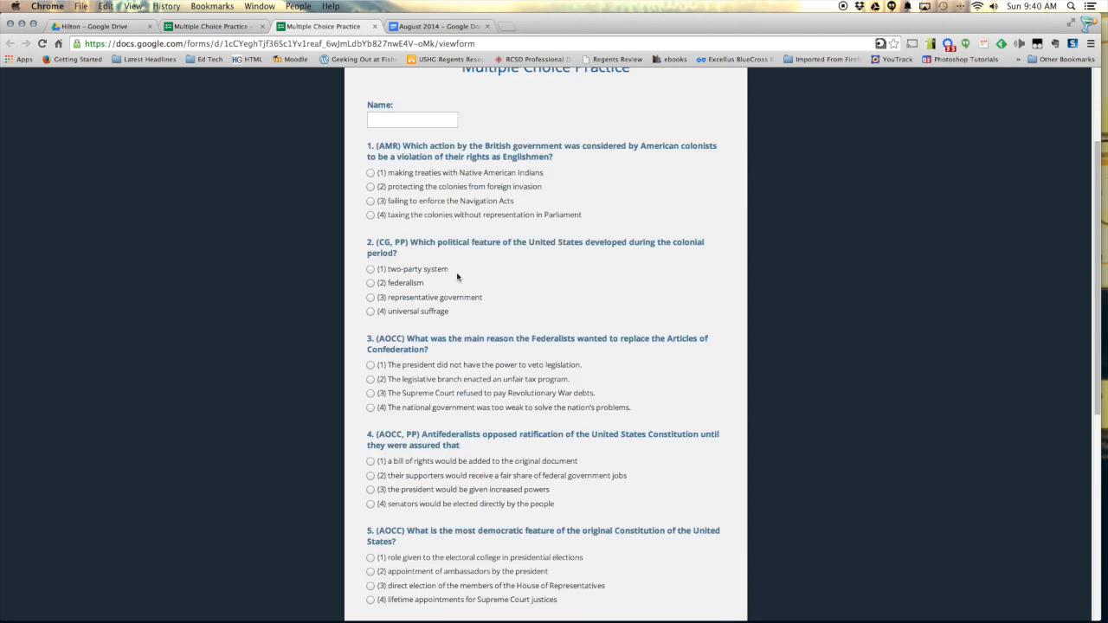
Step: Enter the respondent's first name in the live form's Name field
left_click(428, 269)
type("Jacqu")
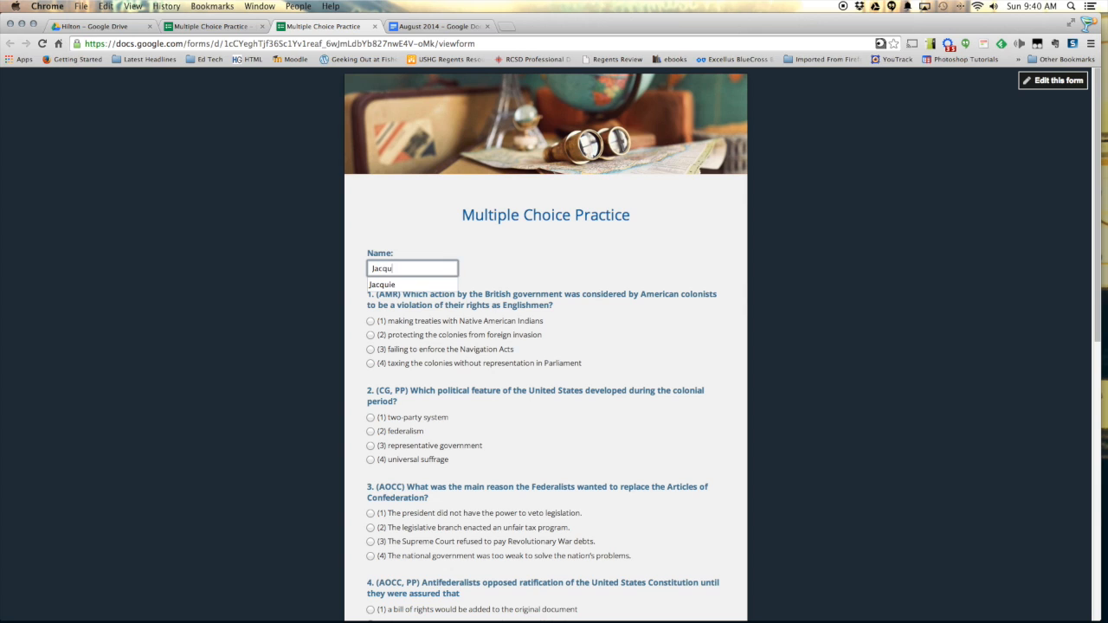
type("ie")
left_click(422, 285)
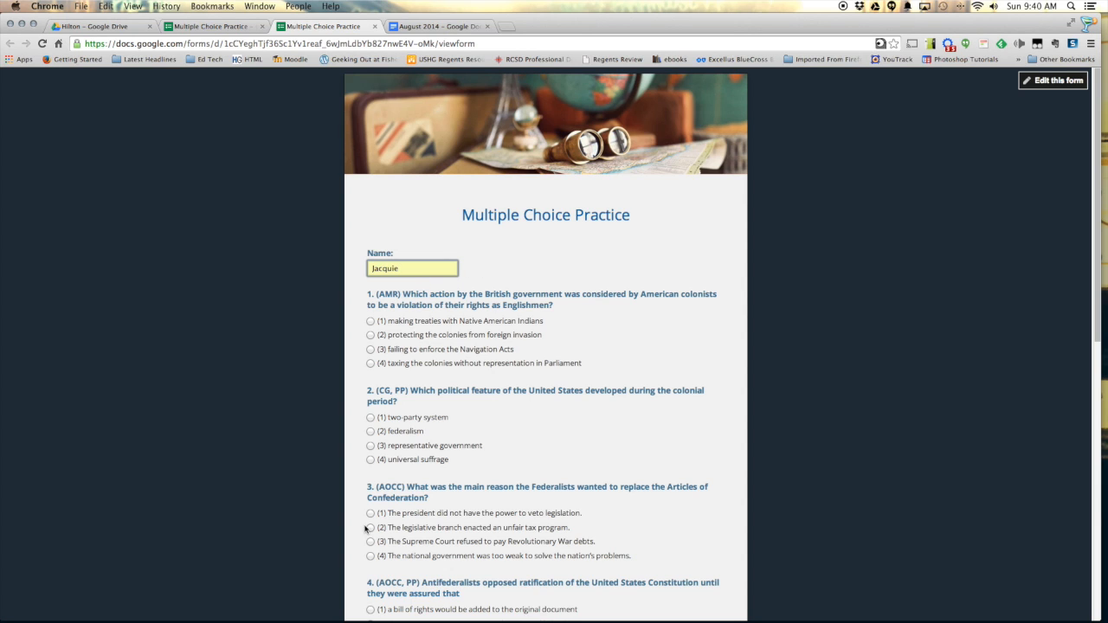
Step: Answer question 1 with choice (4), question 2 with choice (3) and question 3 with choice (4), and submit the form
left_click(371, 364)
left_click(372, 446)
left_click(372, 556)
scroll(392, 460, "down", 5)
scroll(508, 452, "up", 5)
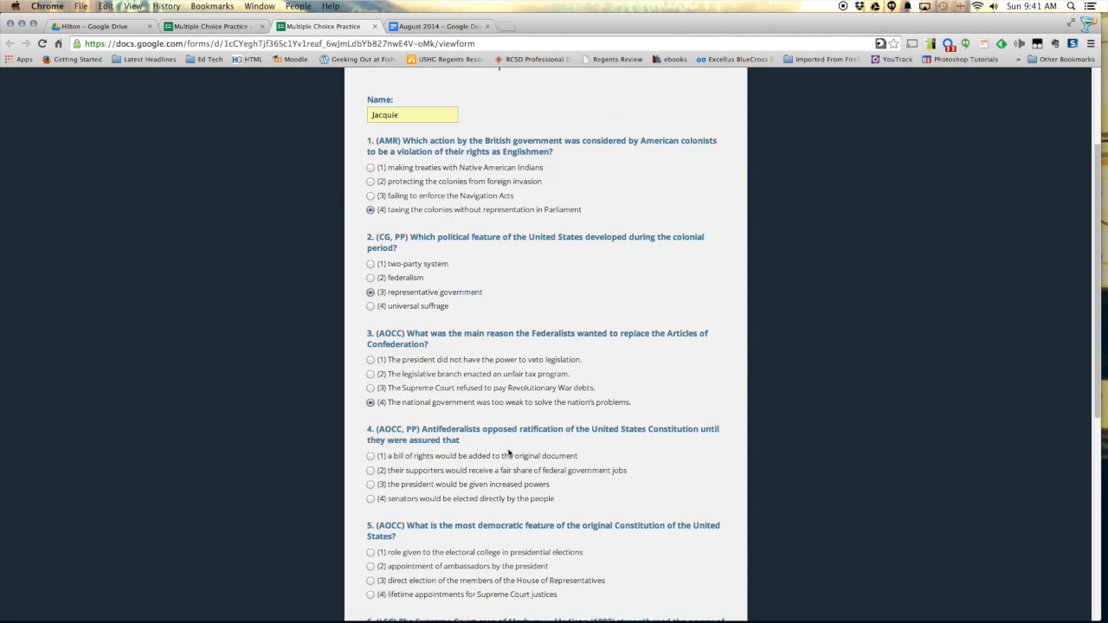
scroll(508, 452, "down", 12)
left_click(390, 505)
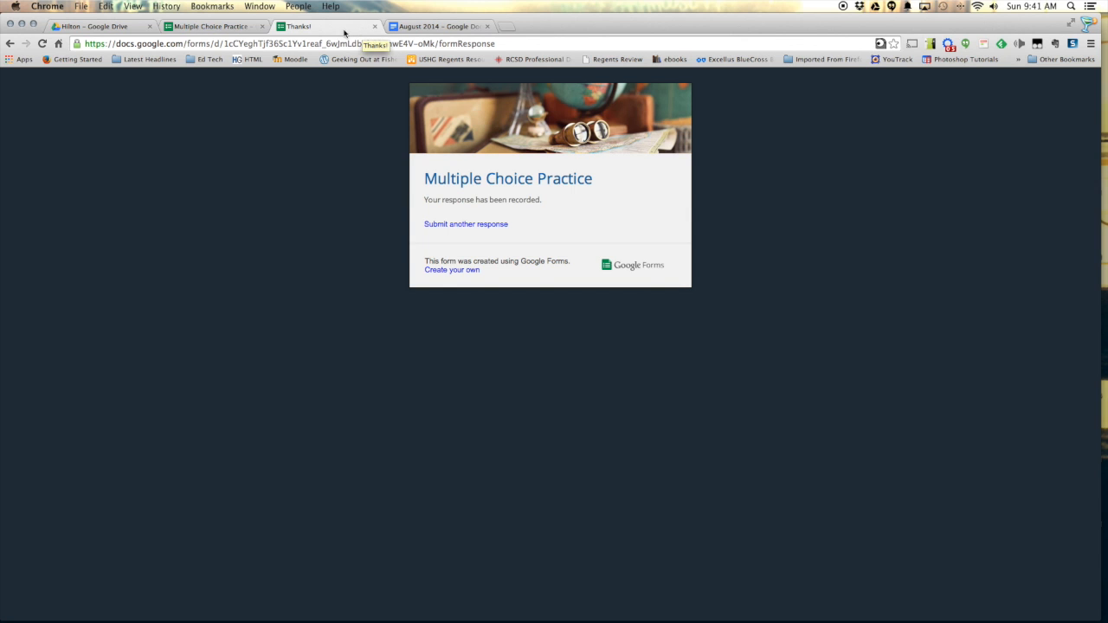
Step: Close the August 2014 document and open the form's responses spreadsheet to review the submitted answers
left_click(234, 29)
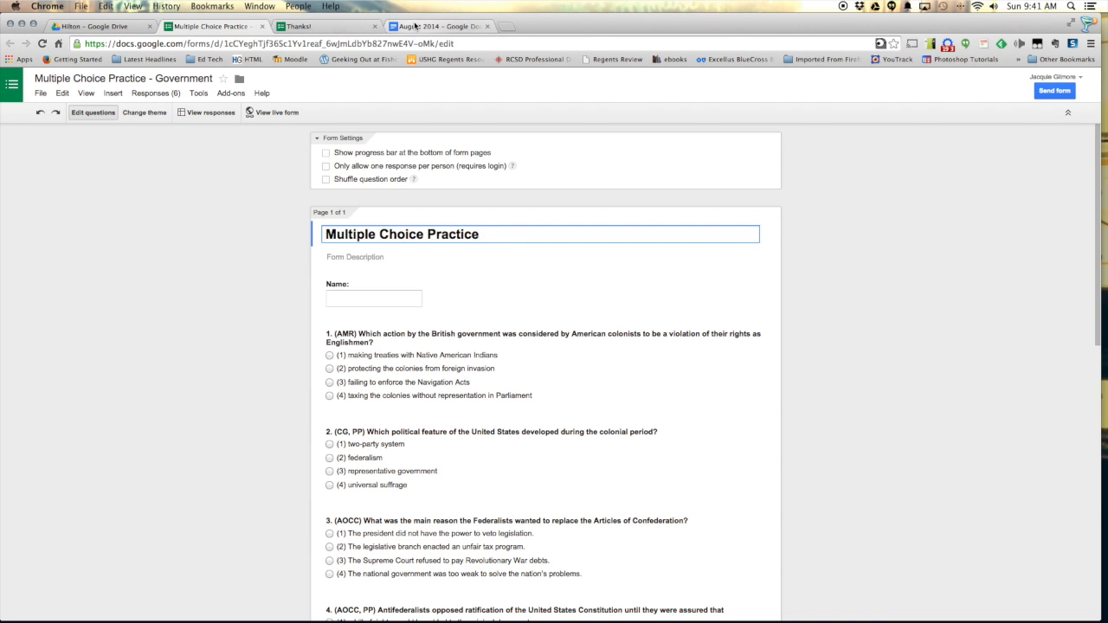
left_click(489, 27)
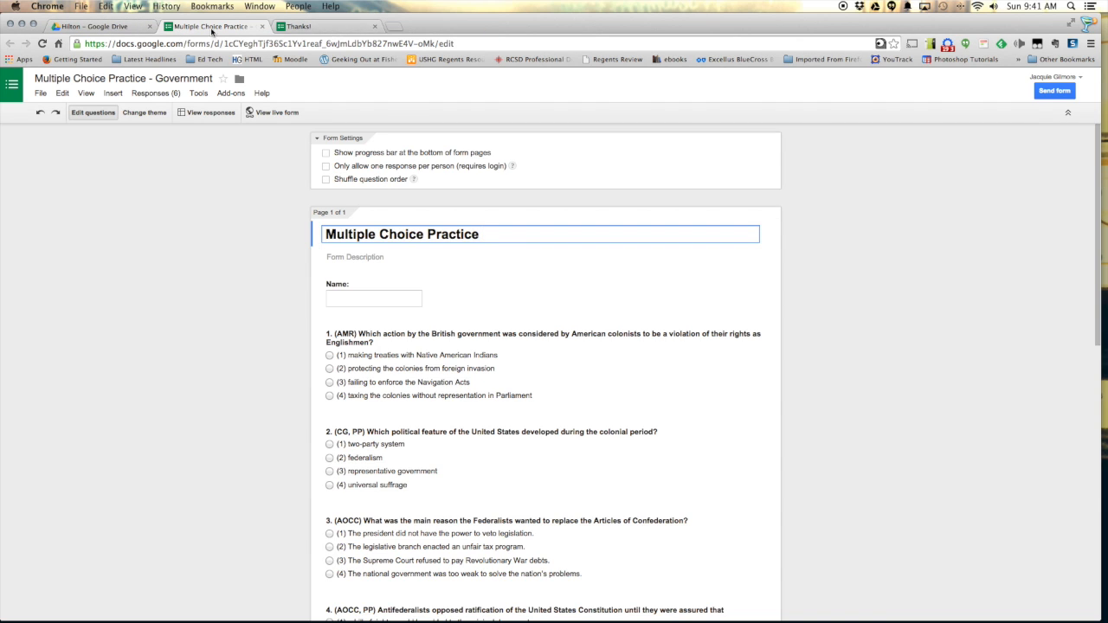
left_click(320, 26)
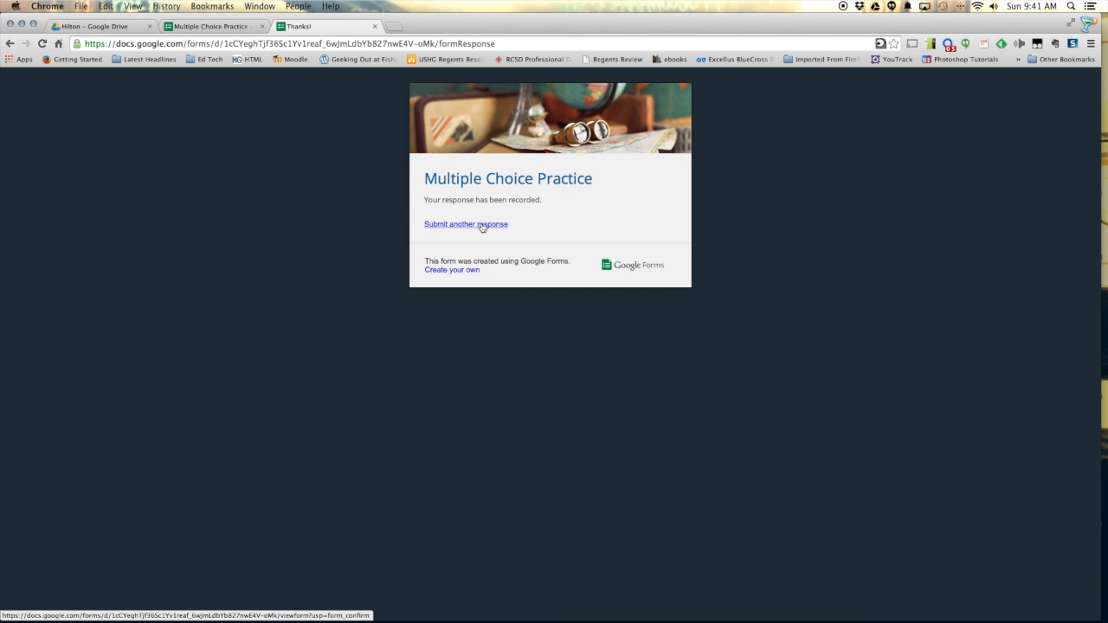
left_click(211, 26)
left_click(206, 114)
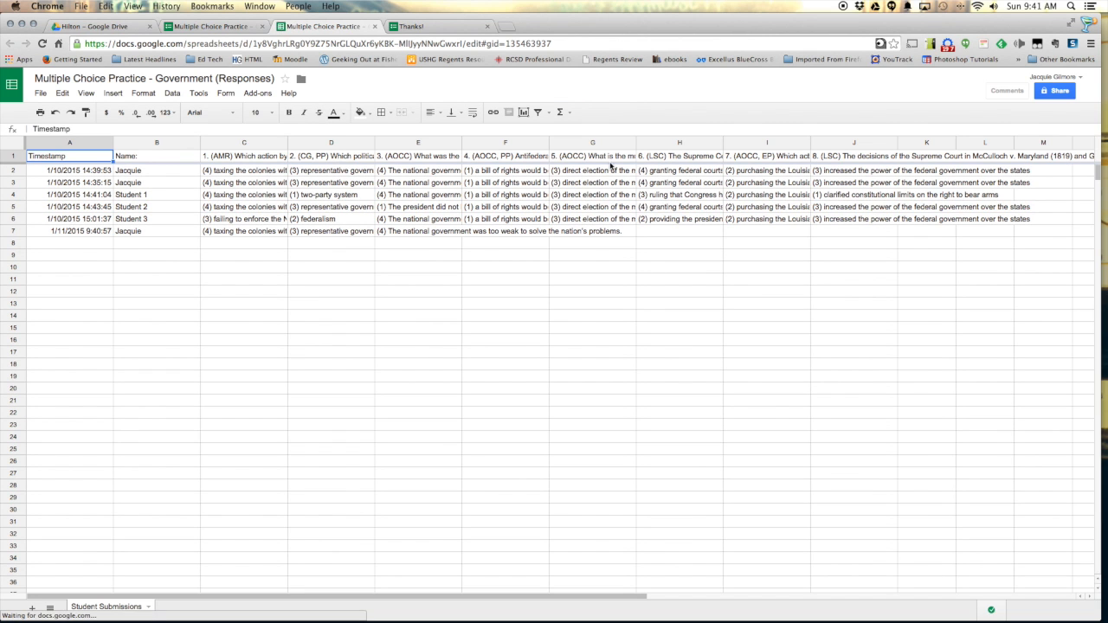
scroll(764, 172, "right", 2)
scroll(799, 173, "right", 5)
scroll(831, 178, "left", 5)
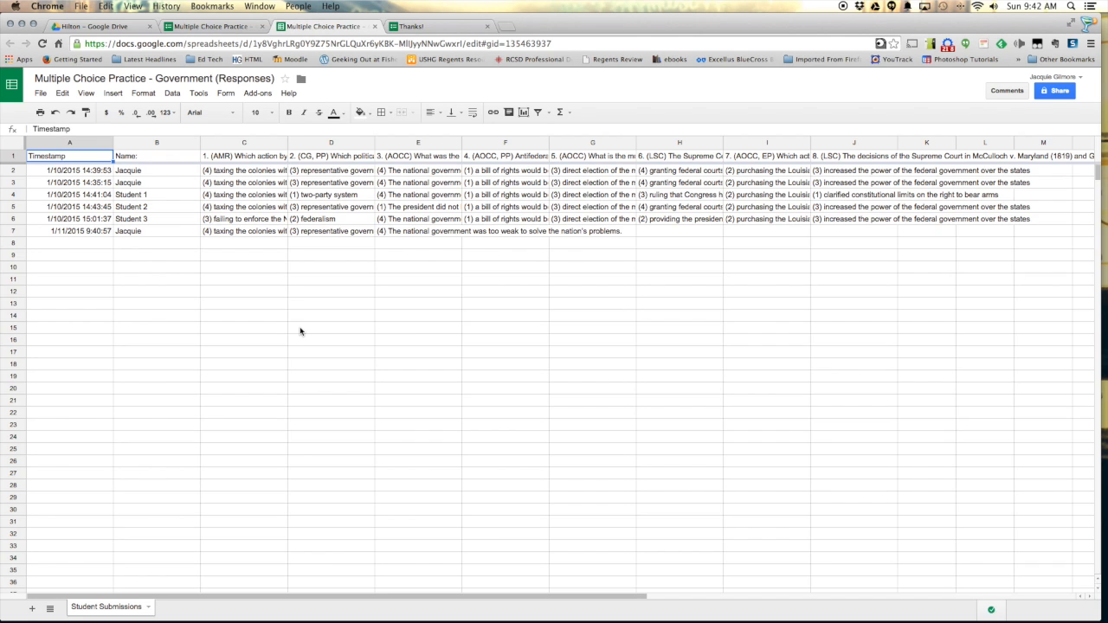
Step: Open the add-ons gallery from the responses spreadsheet and locate the Flubaroo add-on
left_click(256, 94)
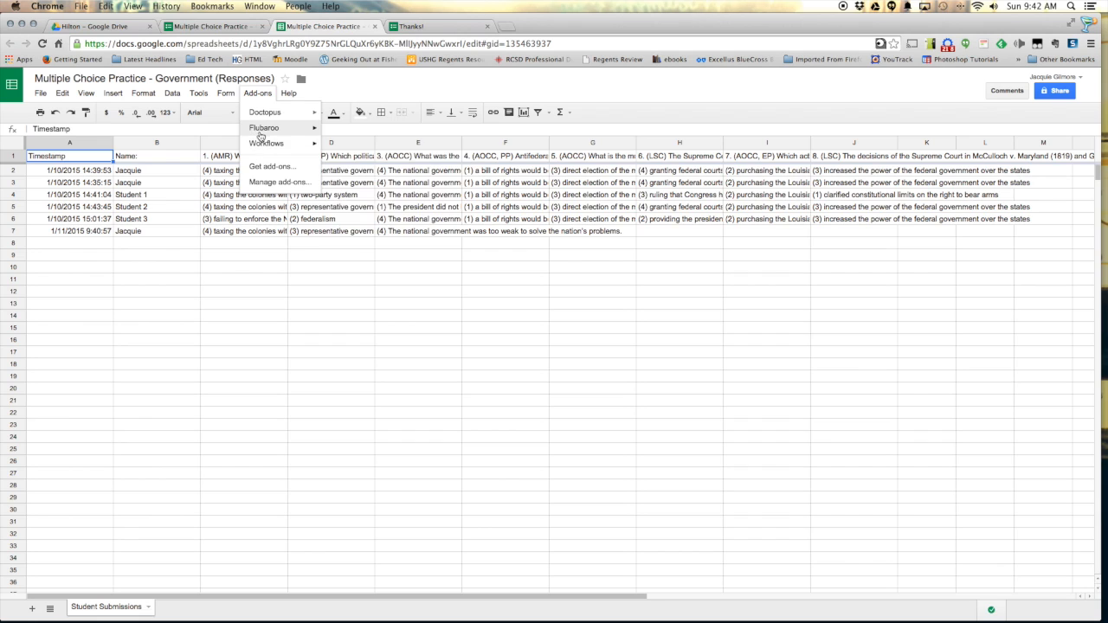
mouse_move(260, 134)
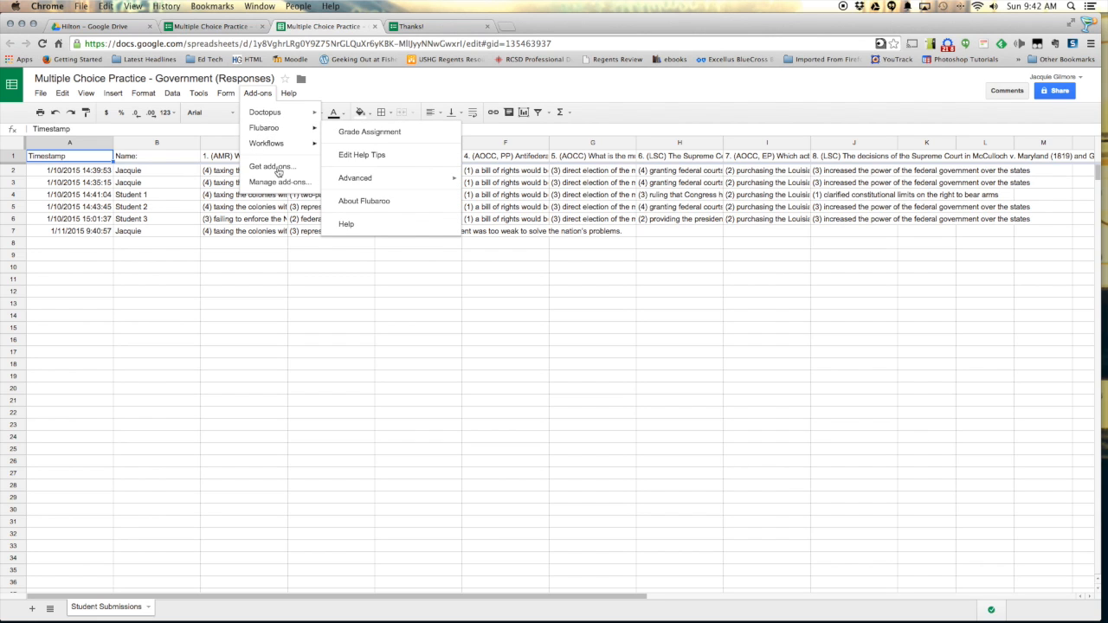
left_click(271, 169)
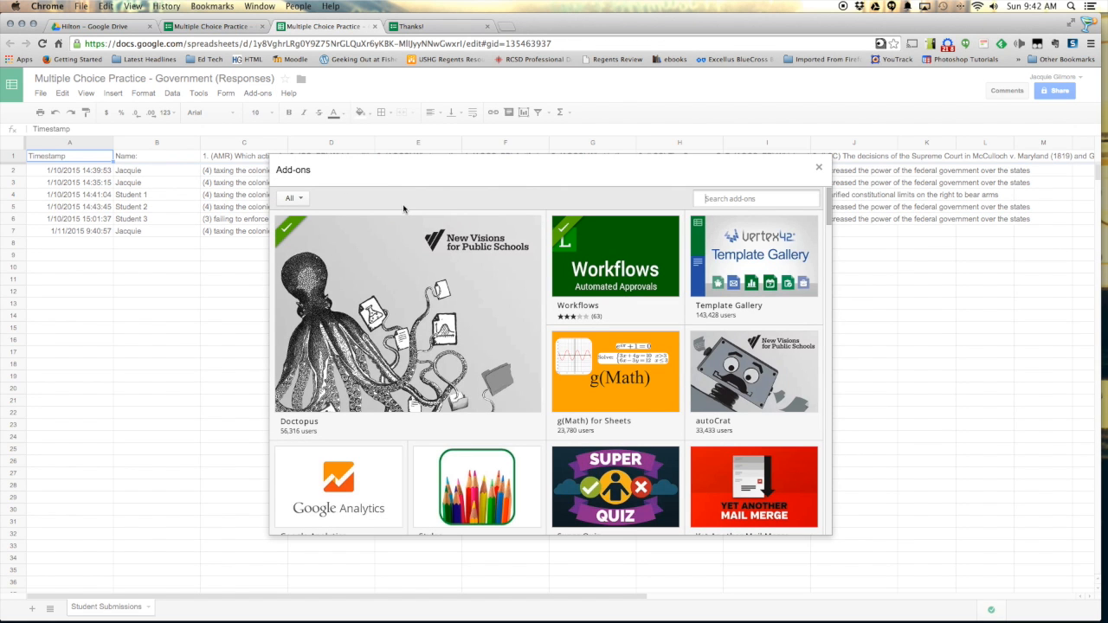
mouse_move(433, 232)
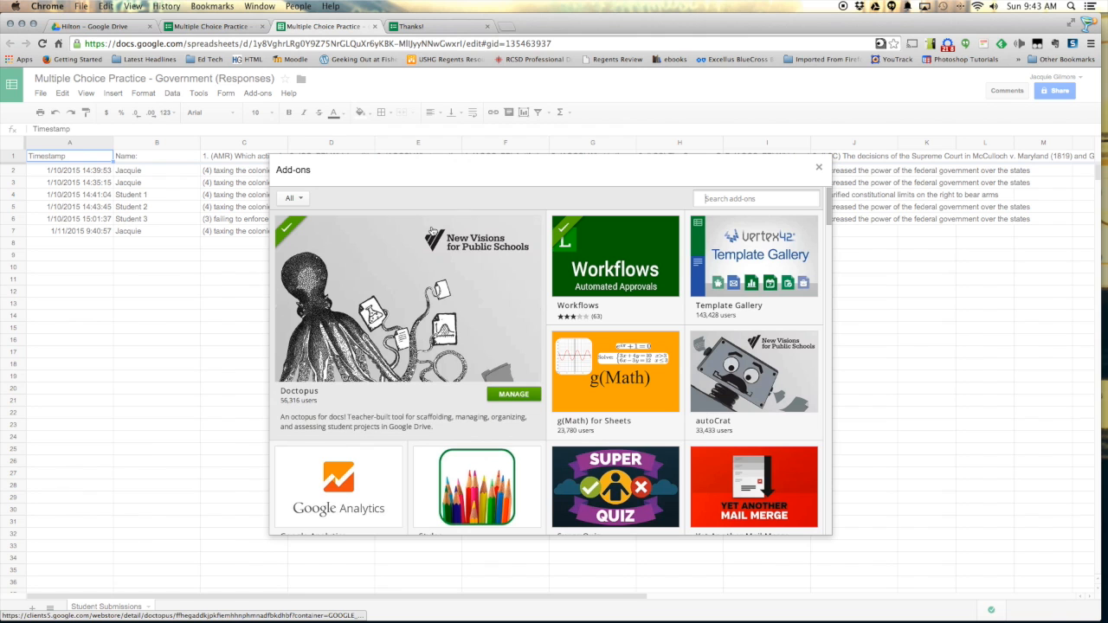
scroll(499, 253, "down", 5)
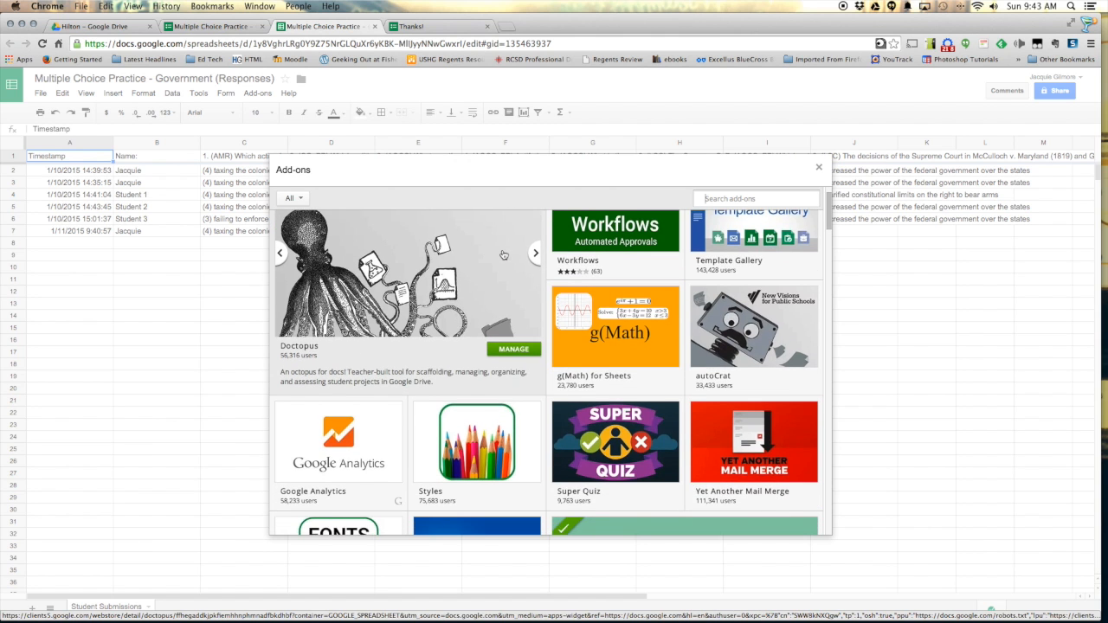
scroll(504, 255, "down", 2)
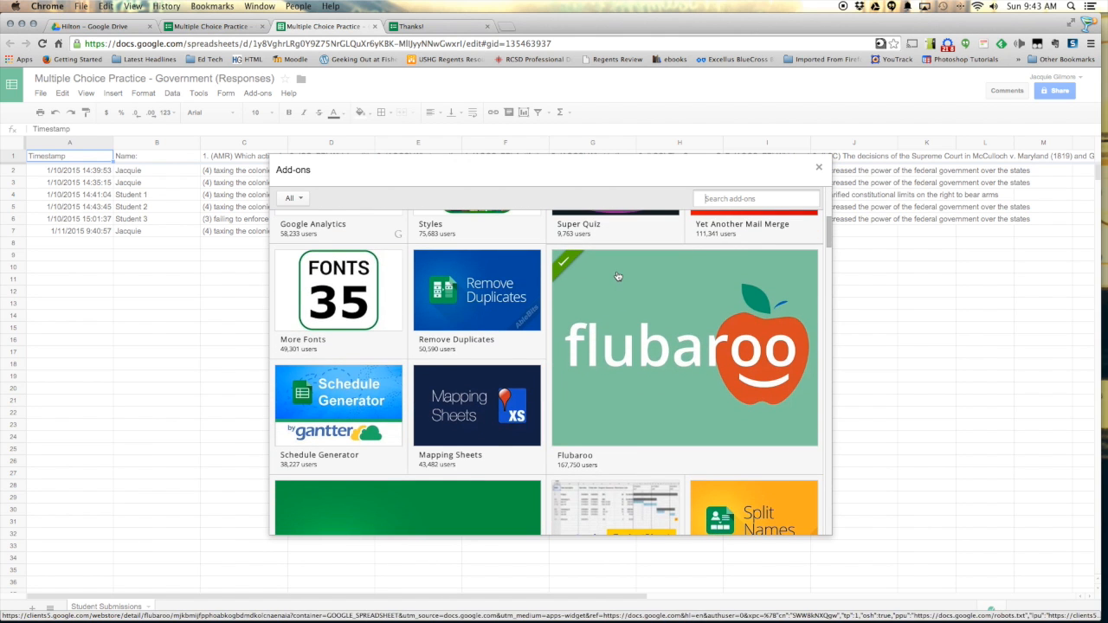
mouse_move(618, 276)
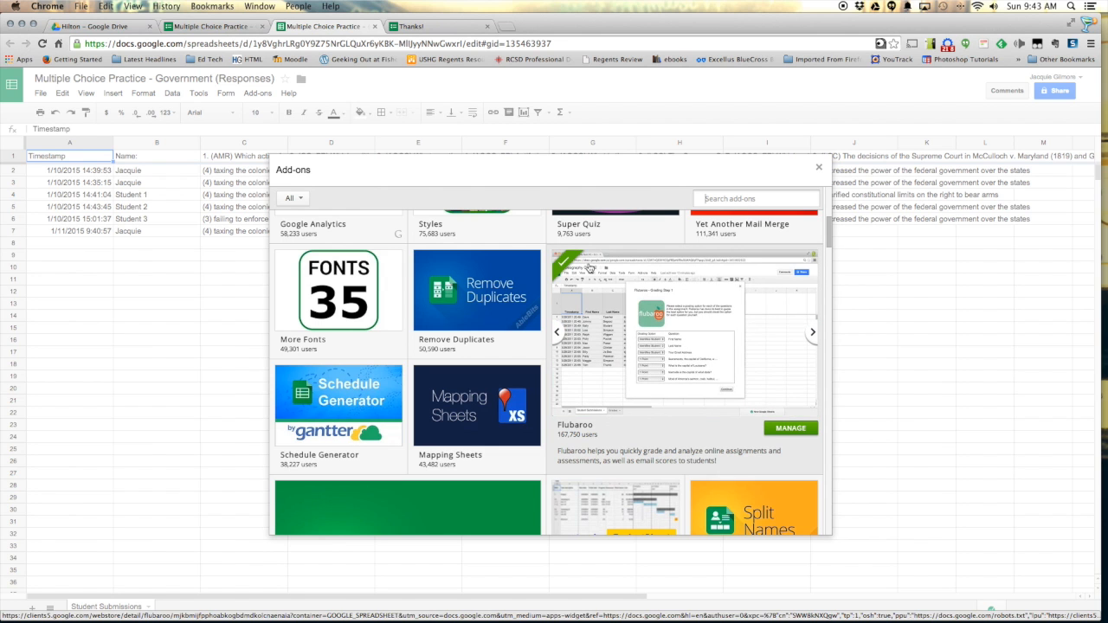
Step: Look through the add-ons listed around Flubaroo, close the gallery and return to the response columns
scroll(719, 311, "up", 2)
scroll(719, 311, "up", 3)
scroll(771, 423, "down", 4)
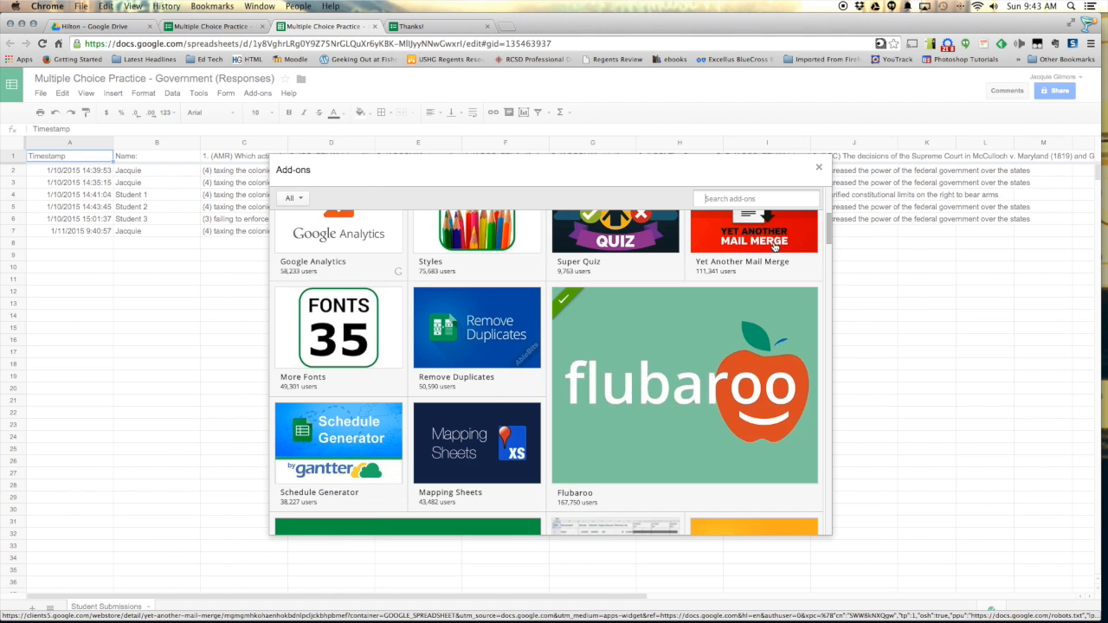
mouse_move(774, 252)
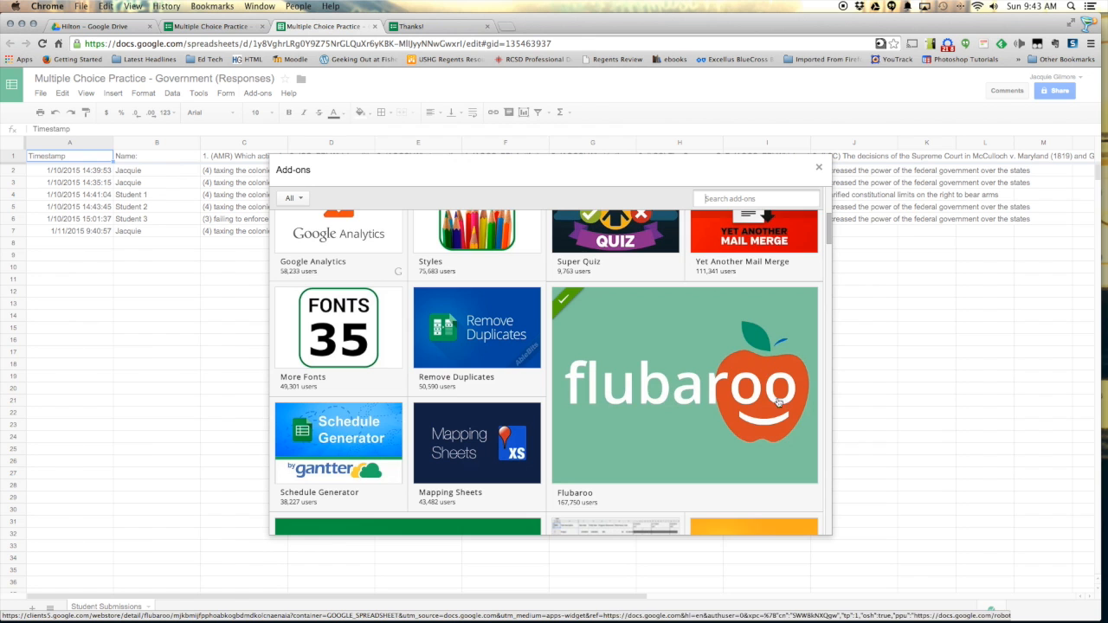
scroll(731, 438, "down", 1)
scroll(731, 437, "down", 3)
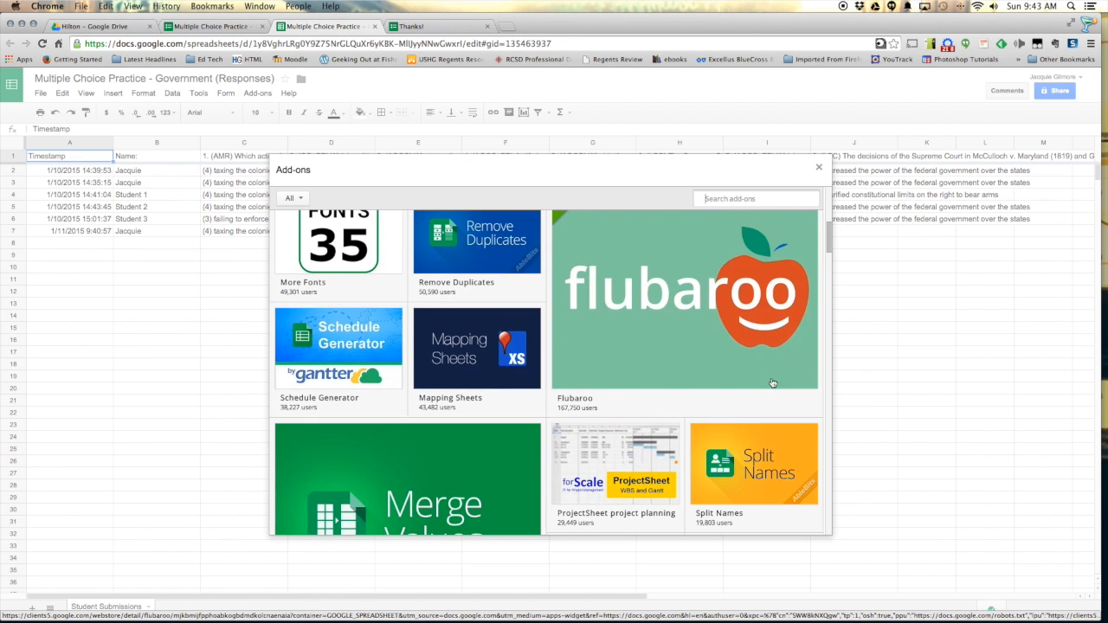
mouse_move(777, 373)
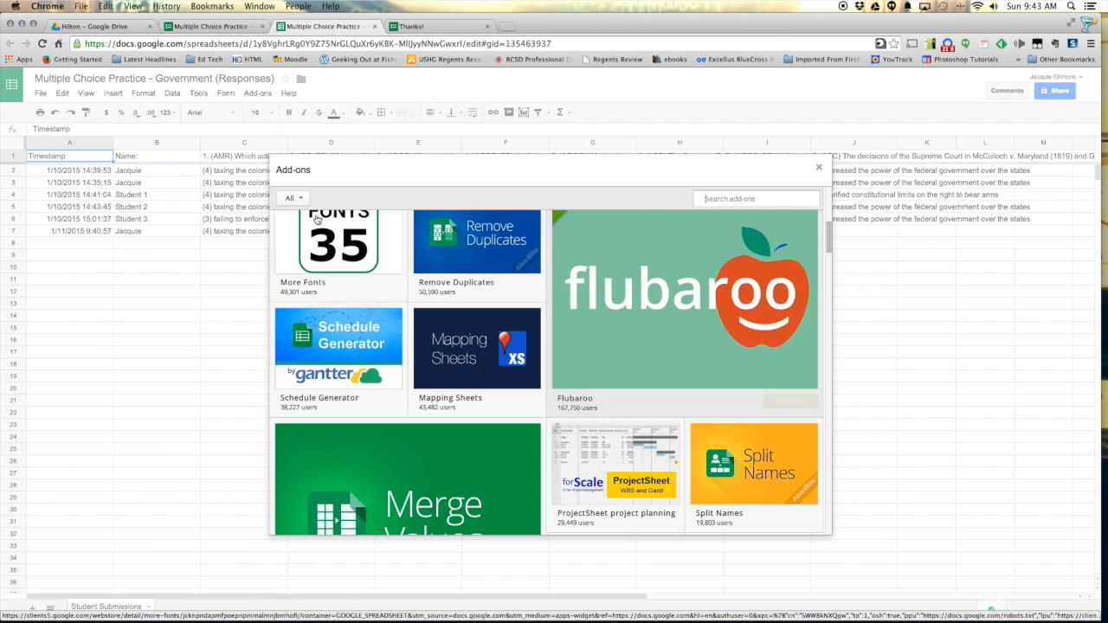
left_click(818, 169)
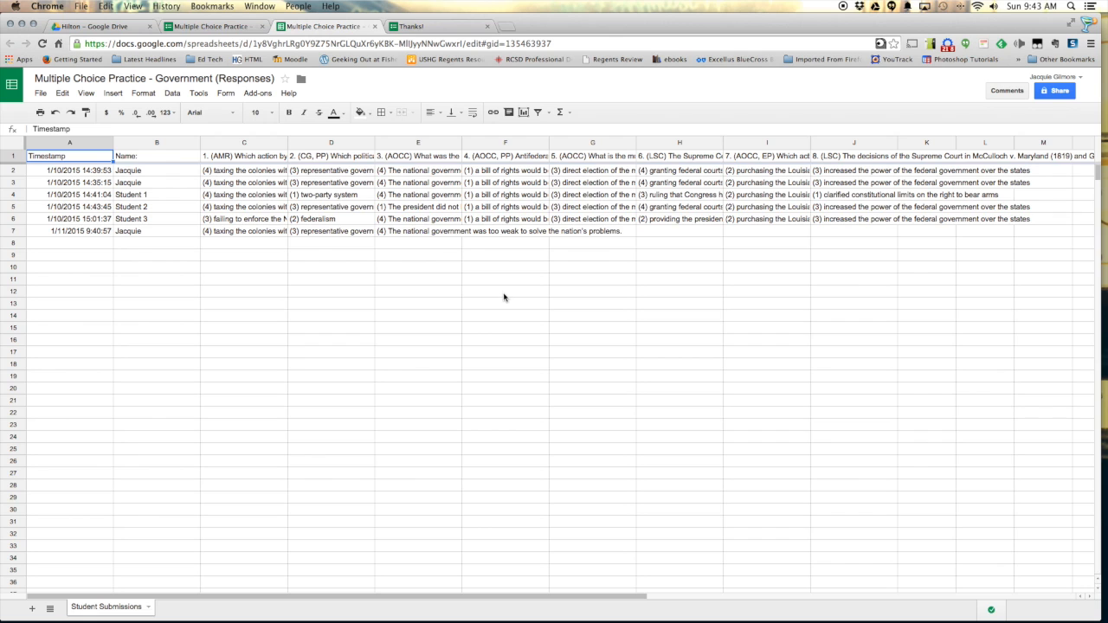
scroll(490, 292, "right", 2)
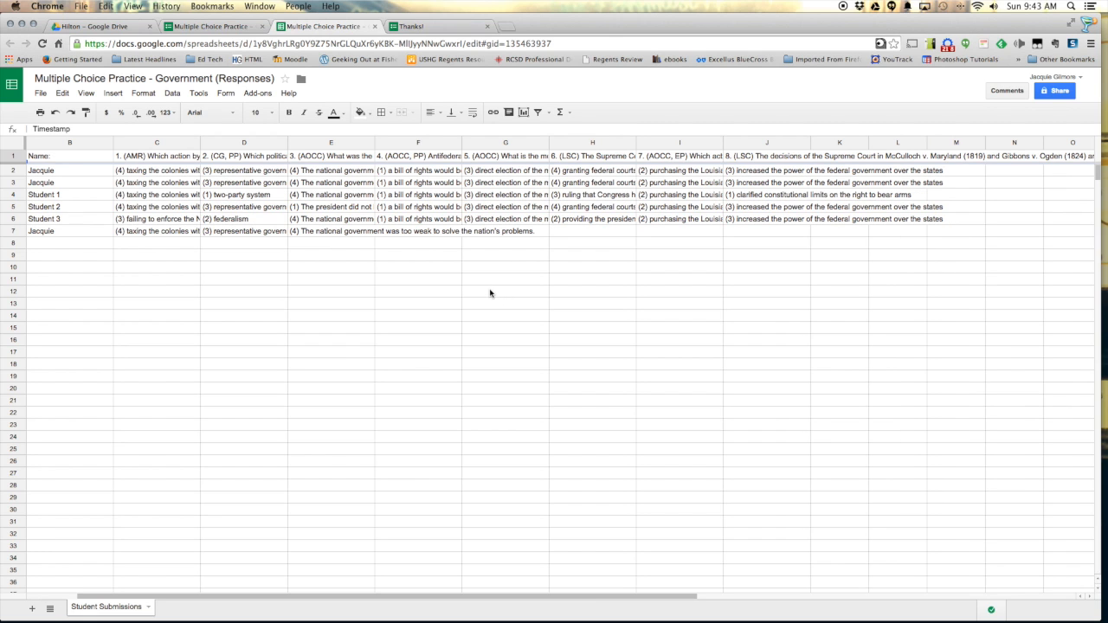
Step: Start grading the assignment with Flubaroo, keeping Name as the student identifier and 1 point for each of the eight questions
left_click(257, 92)
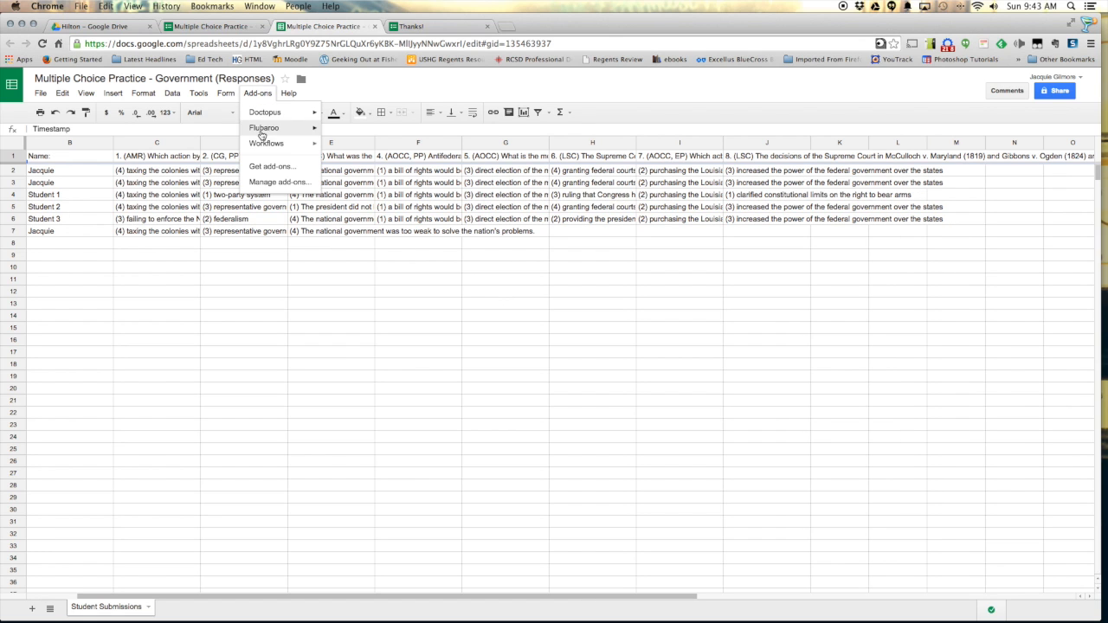
mouse_move(266, 130)
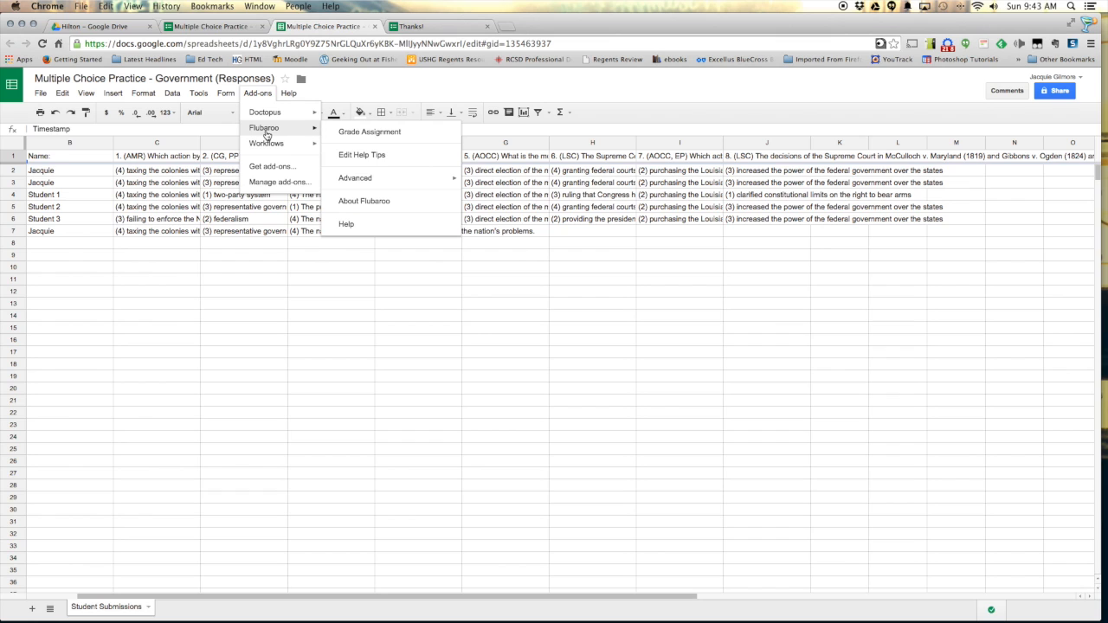
left_click(348, 134)
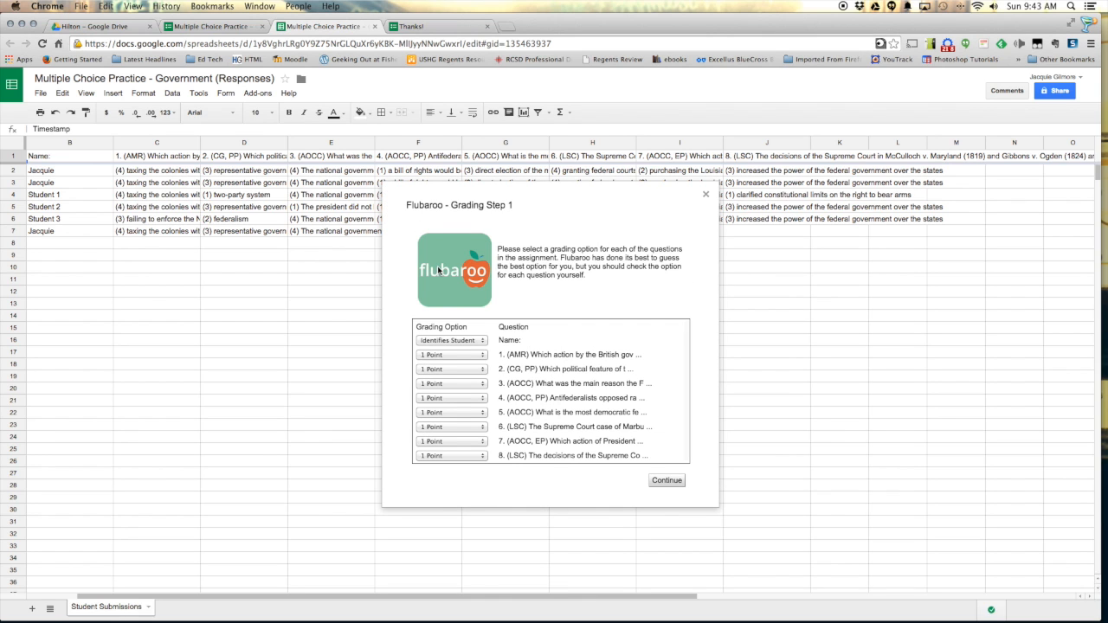
left_click(453, 456)
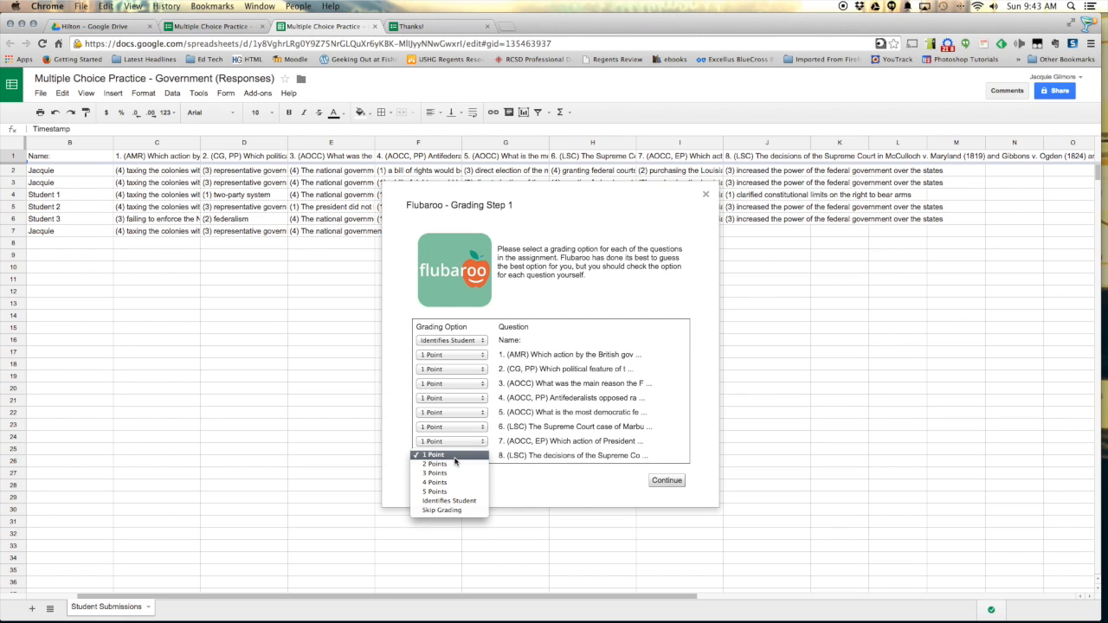
left_click(578, 485)
left_click(667, 483)
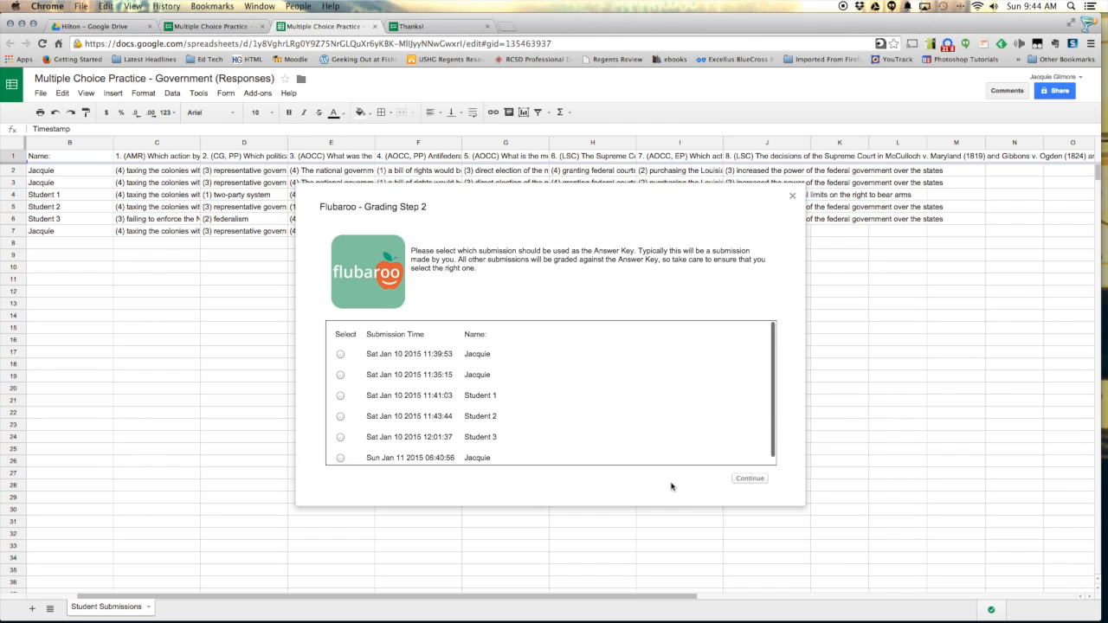
Step: Use the Sat Jan 10 2015 11:39:53 submission as the answer key, grade the assignment and view the grades
left_click(341, 354)
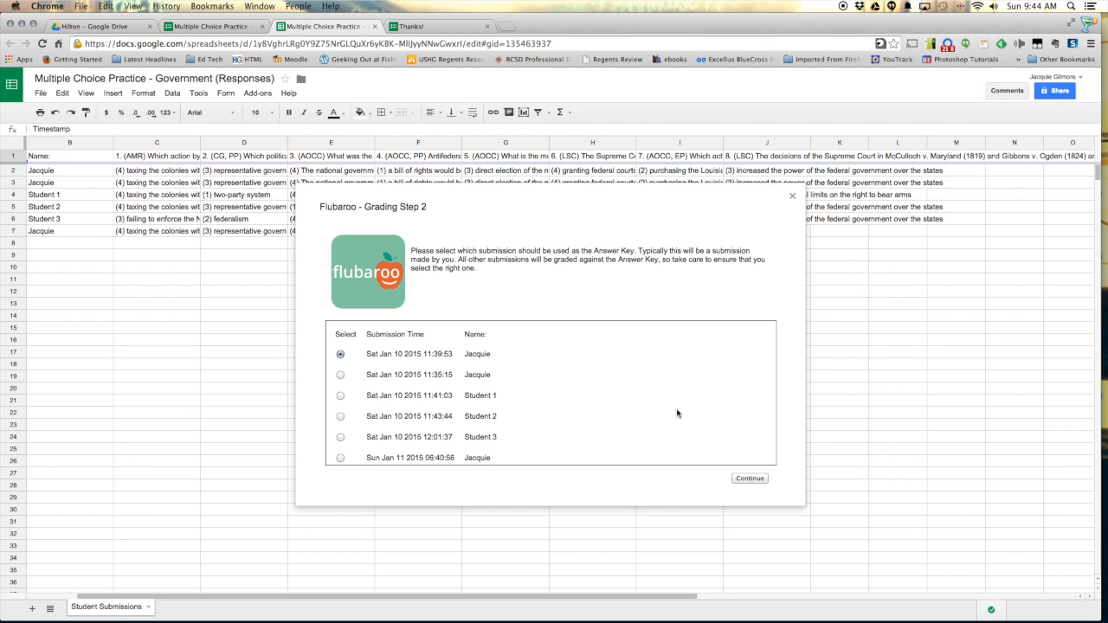
scroll(677, 413, "down", 1)
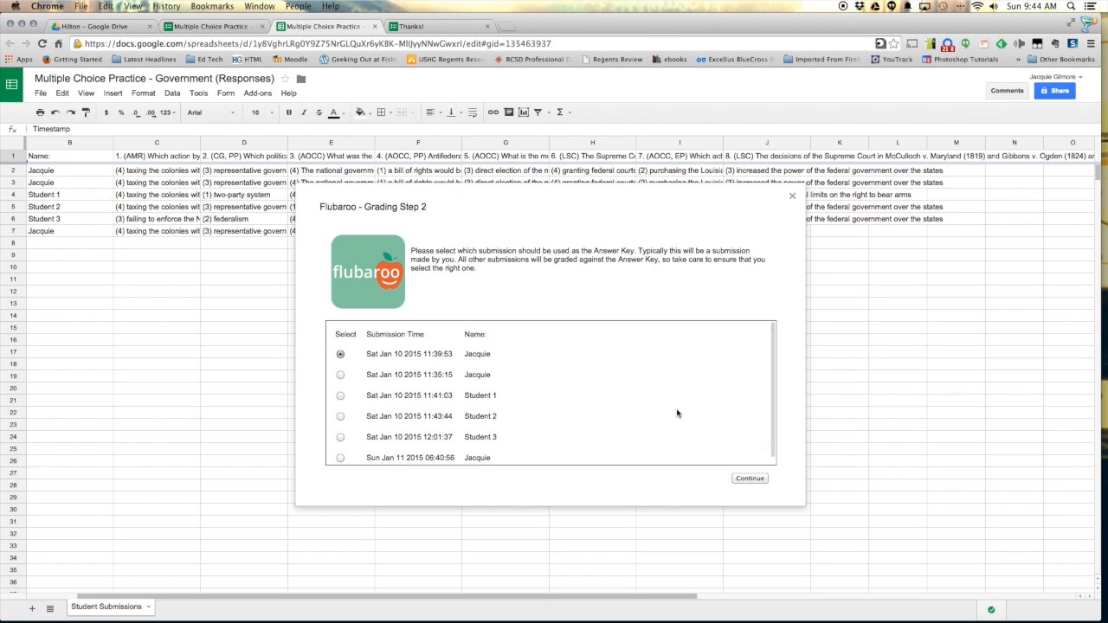
scroll(677, 412, "up", 1)
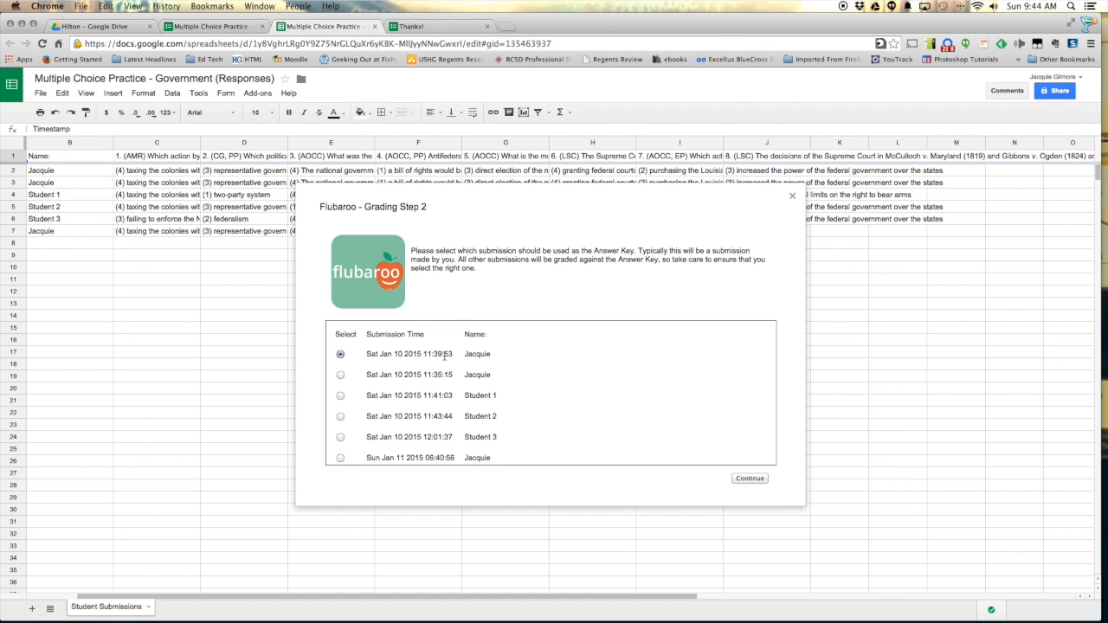
left_click(748, 481)
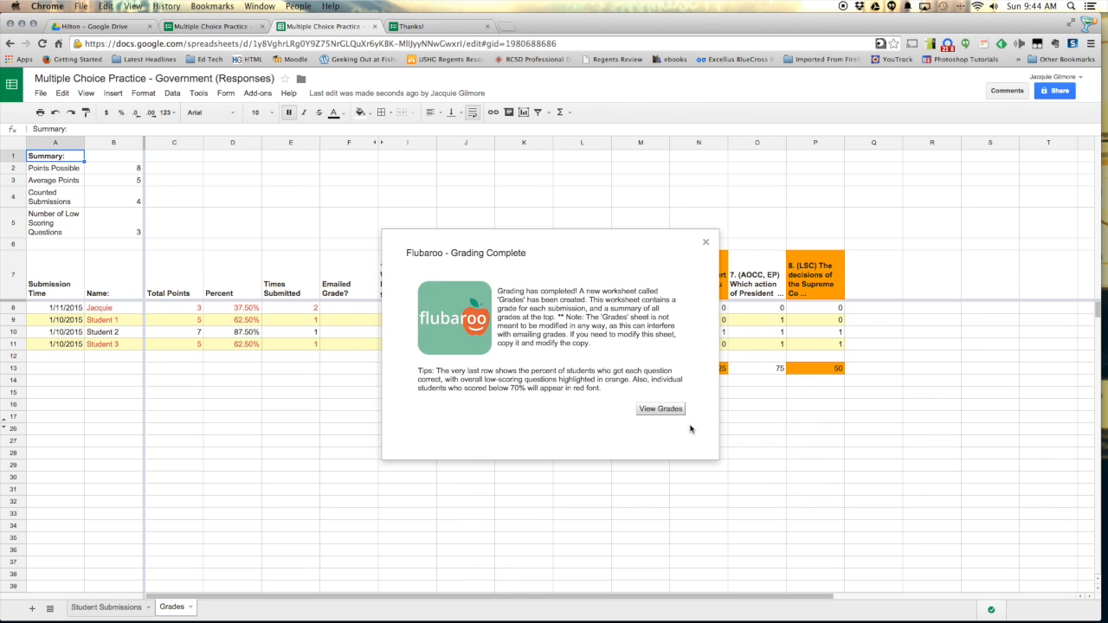
left_click(675, 414)
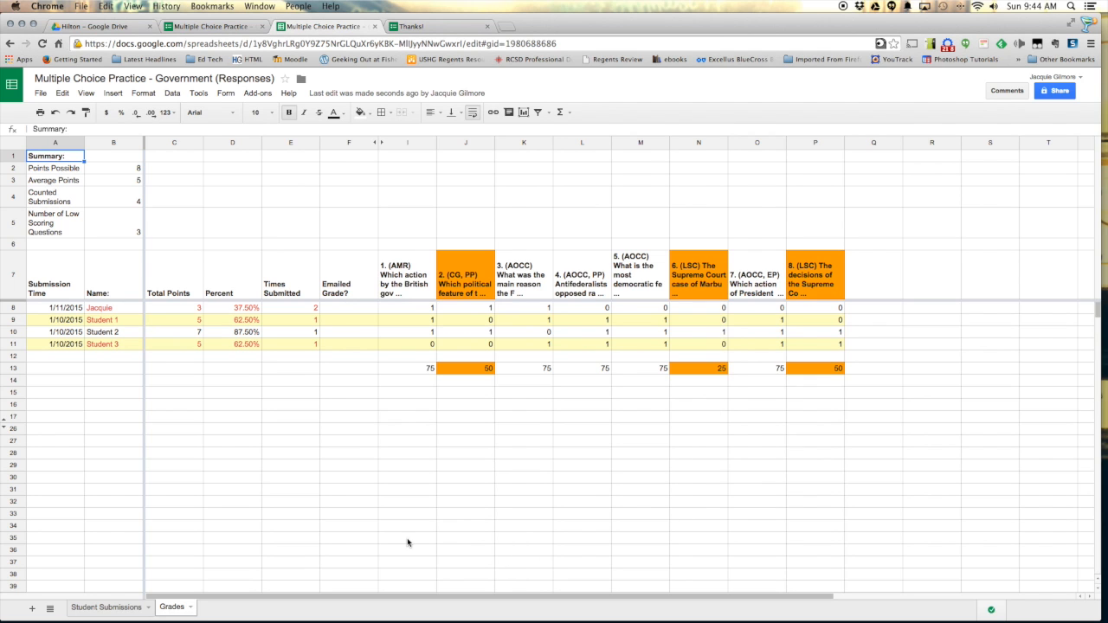
Step: View Flubaroo's grading report for the Grades sheet, close it and look across the graded question columns
left_click(118, 610)
left_click(173, 609)
left_click(258, 92)
mouse_move(257, 128)
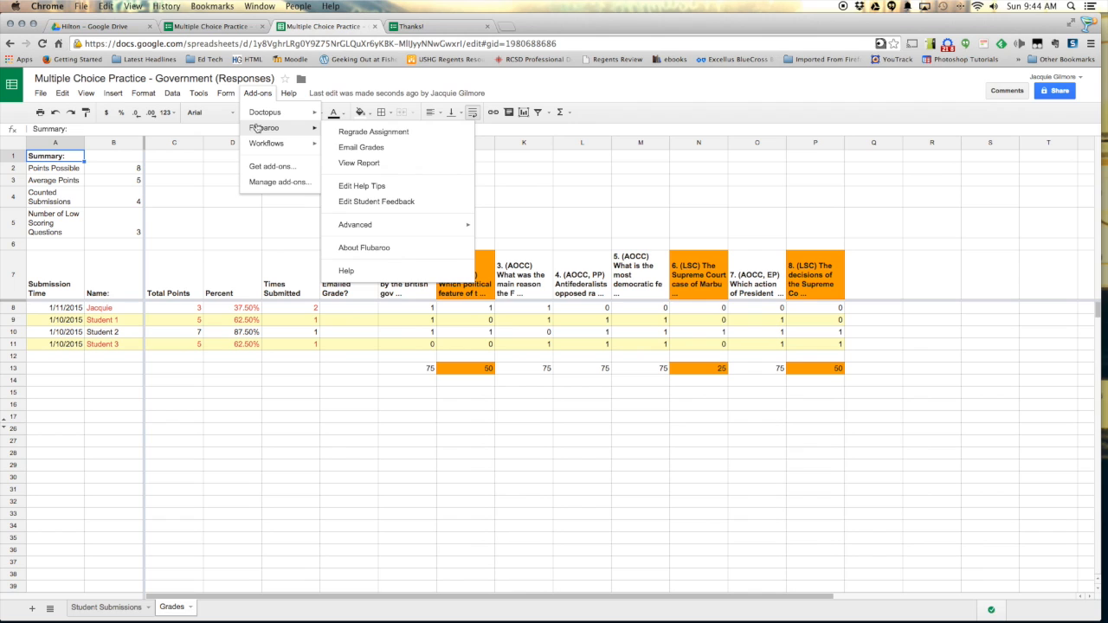
left_click(345, 165)
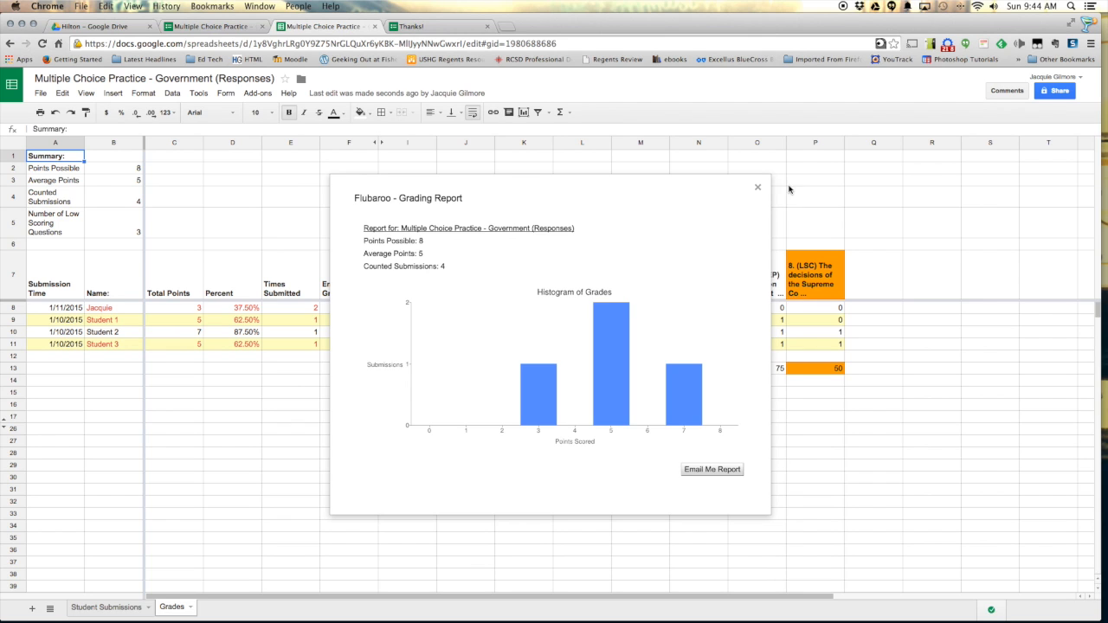
left_click(757, 188)
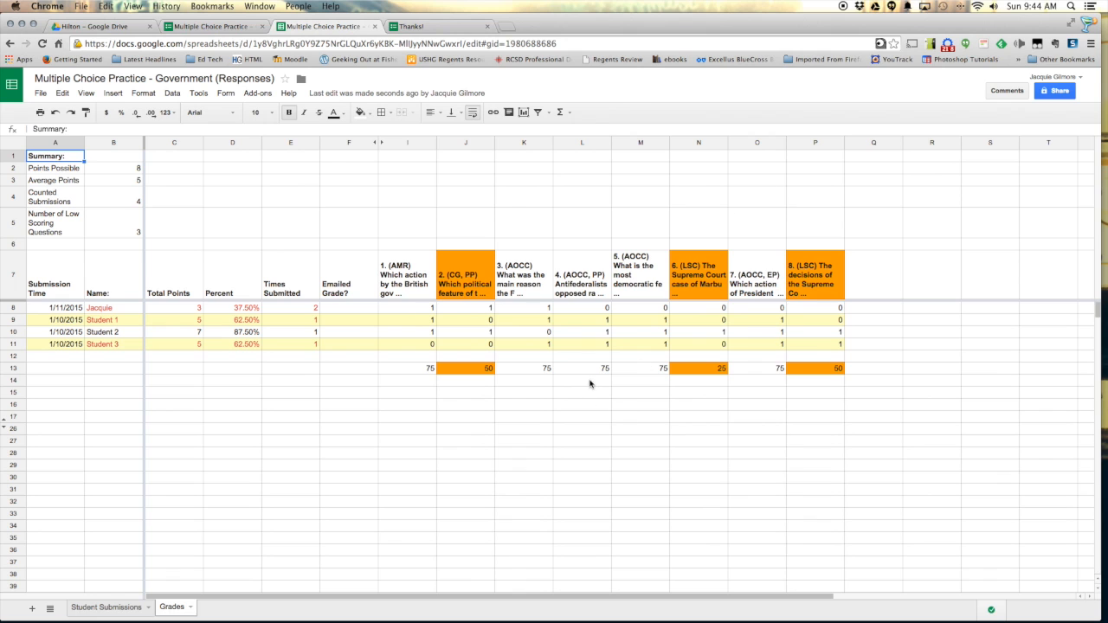
scroll(526, 424, "right", 3)
scroll(526, 424, "left", 3)
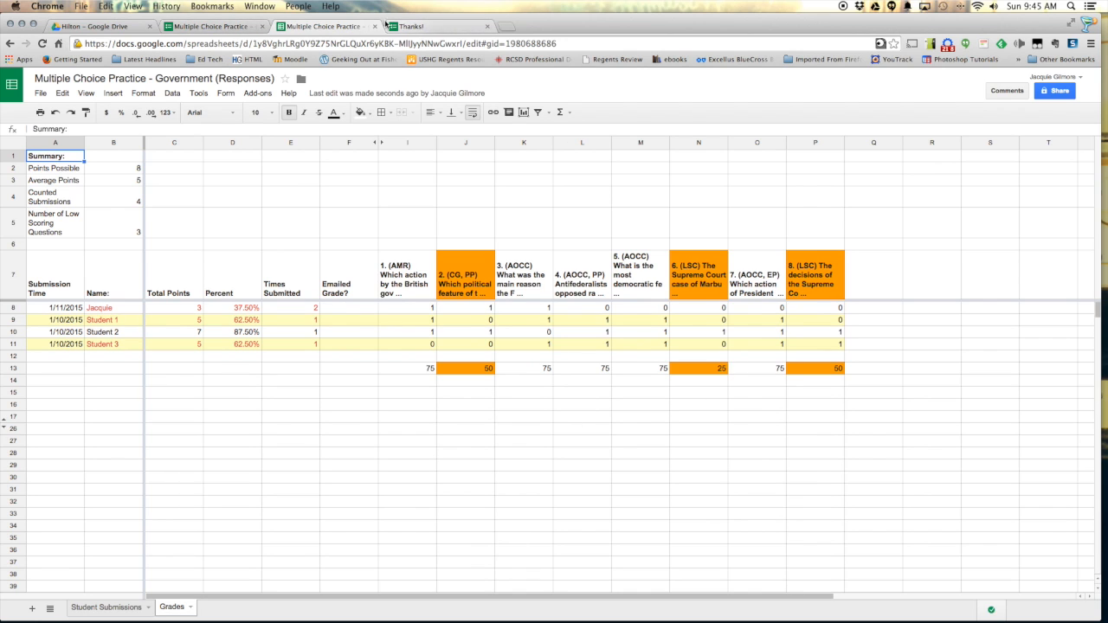
Step: Return to the Multiple Choice Practice form in edit mode and open its summary of responses
left_click(204, 26)
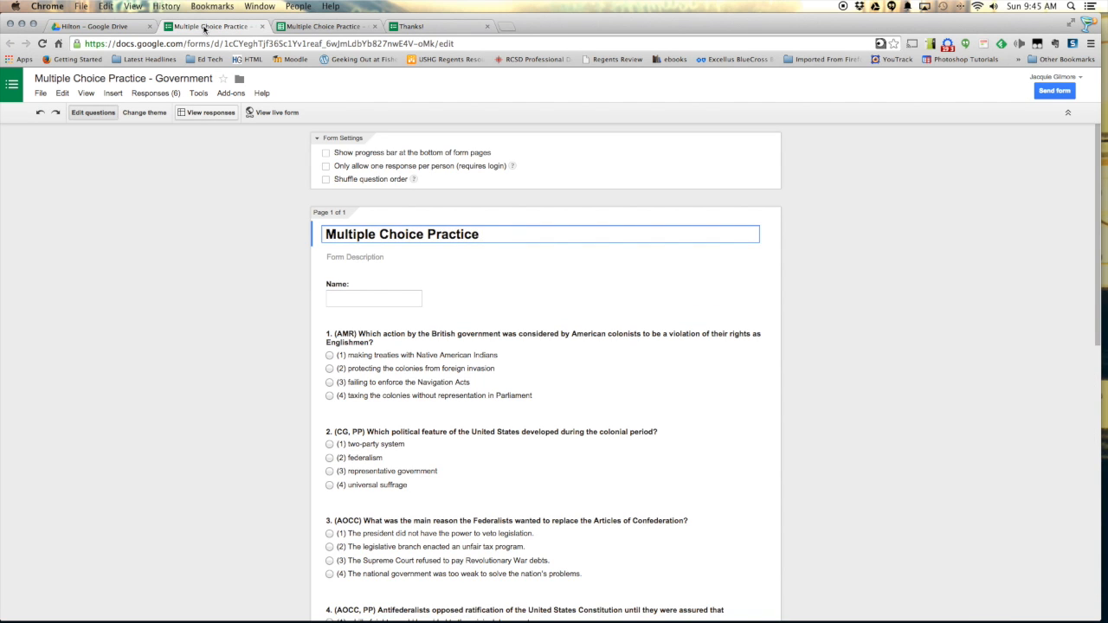
left_click(309, 27)
left_click(243, 30)
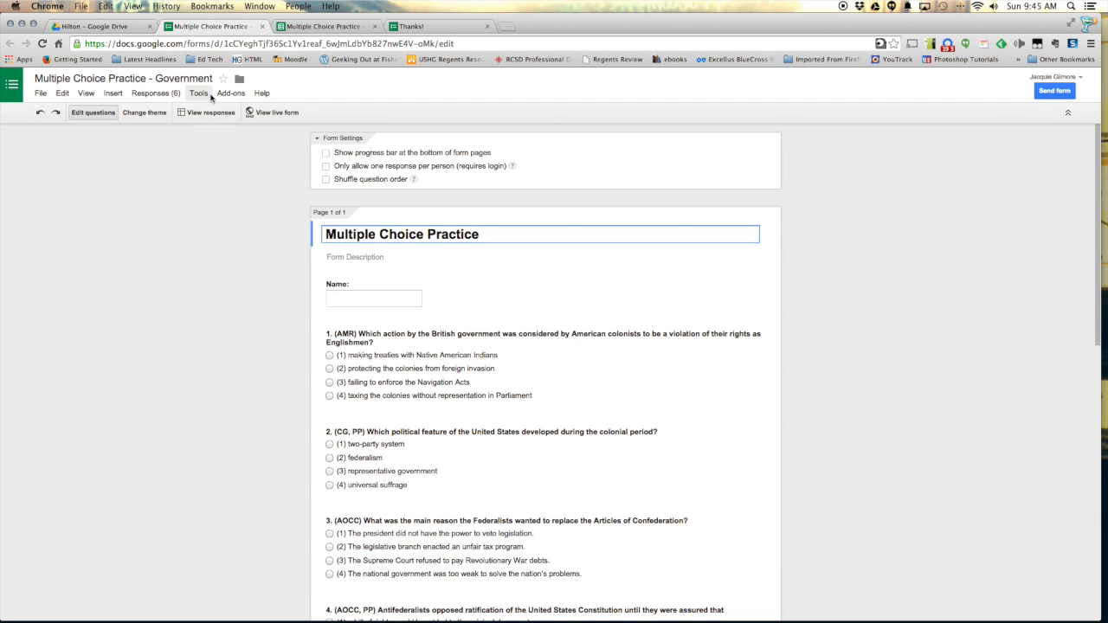
left_click(177, 95)
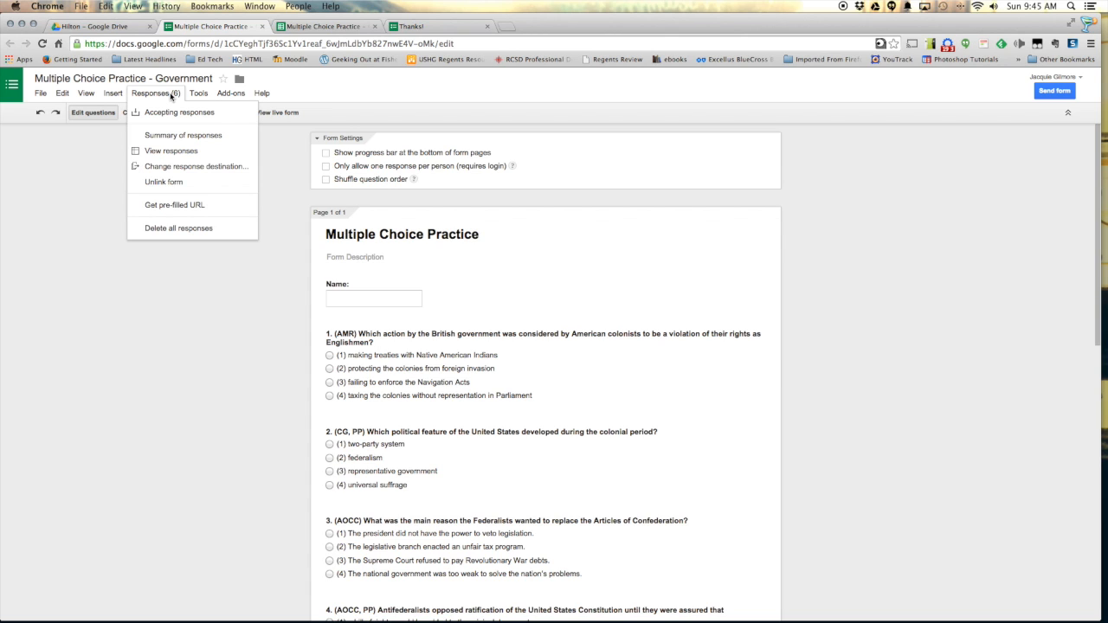
left_click(196, 138)
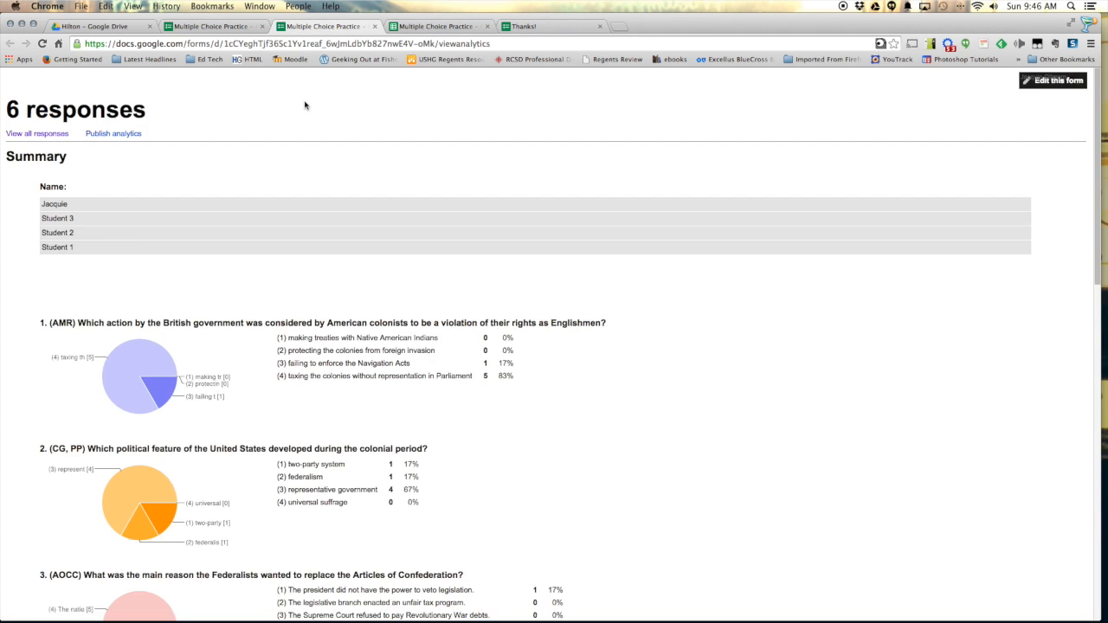
Step: Examine the answer charts for questions 1 to 8 and the daily responses graph, returning to the start of the summary
scroll(304, 105, "down", 1)
scroll(304, 105, "up", 1)
scroll(304, 104, "down", 1)
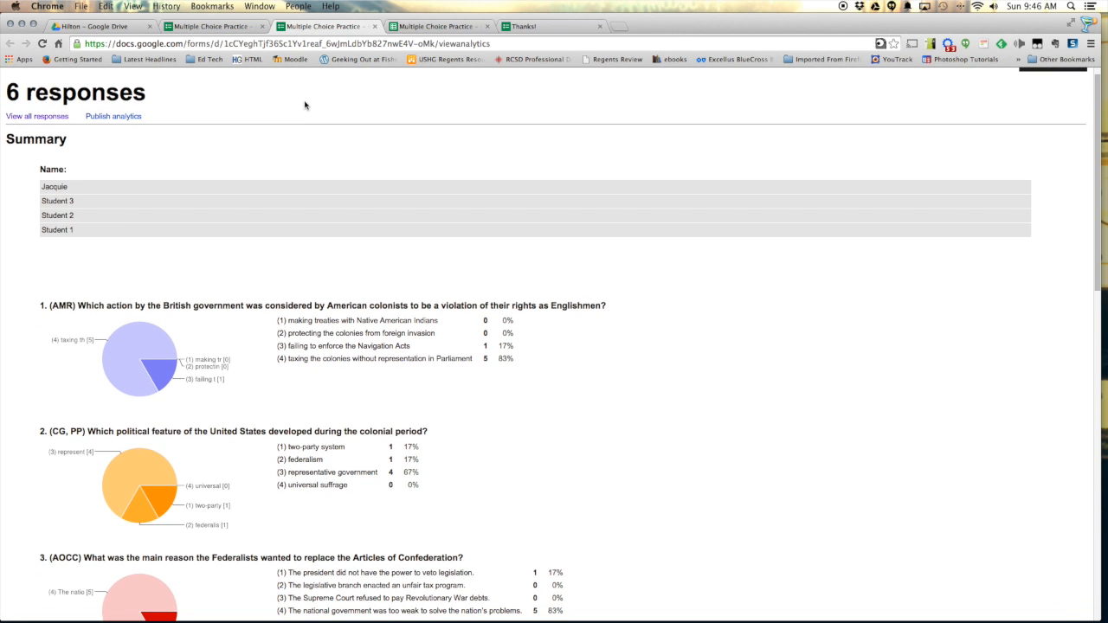
scroll(305, 105, "down", 5)
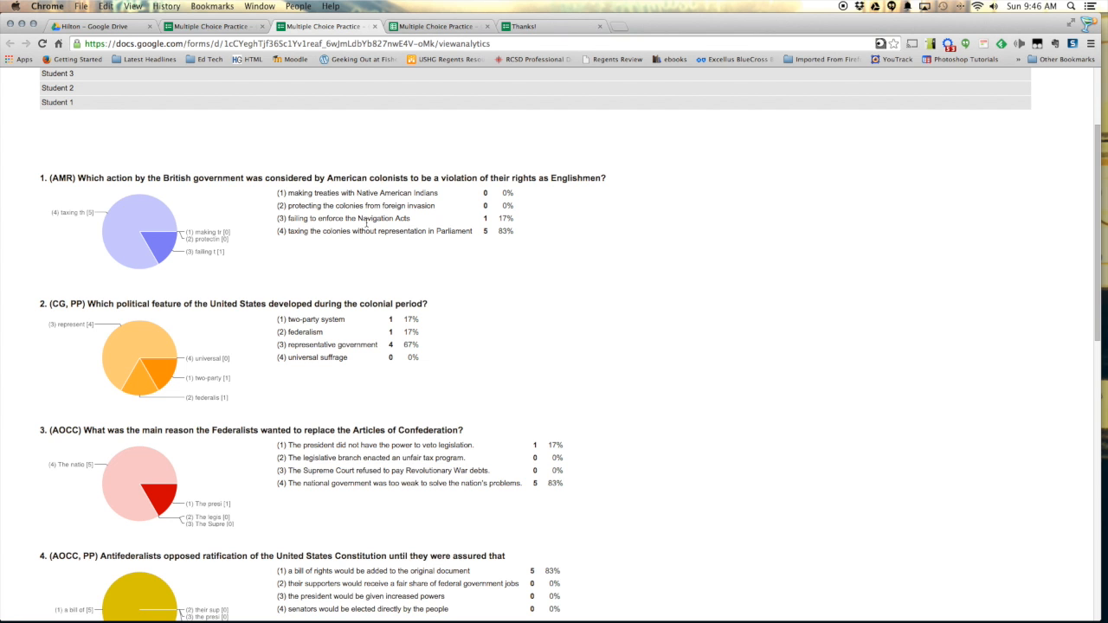
scroll(243, 282, "down", 10)
scroll(241, 282, "down", 3)
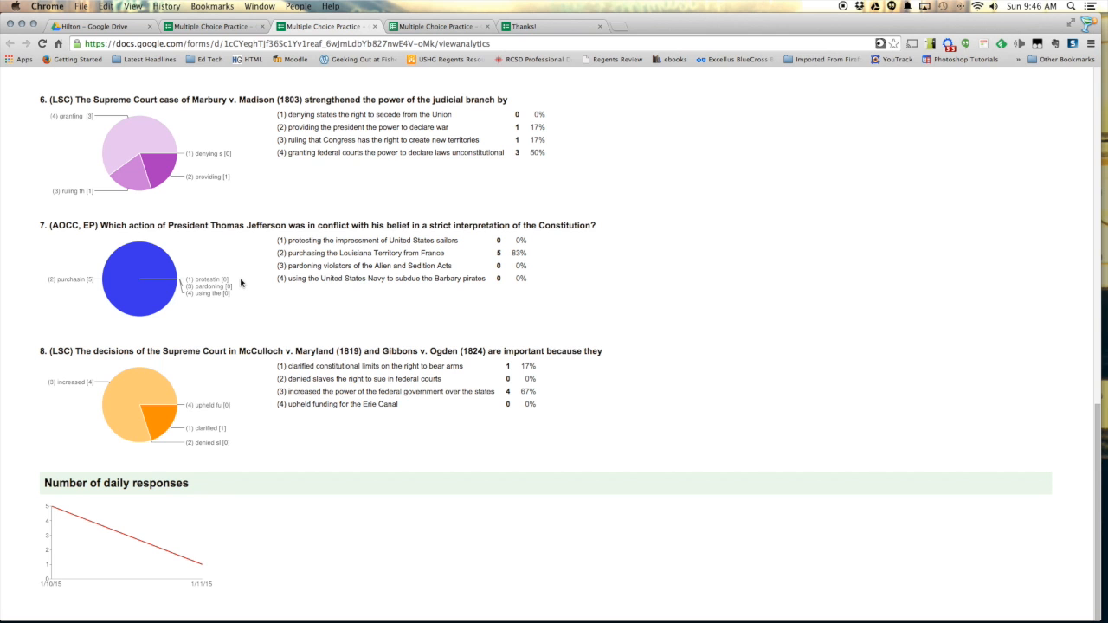
scroll(241, 283, "up", 20)
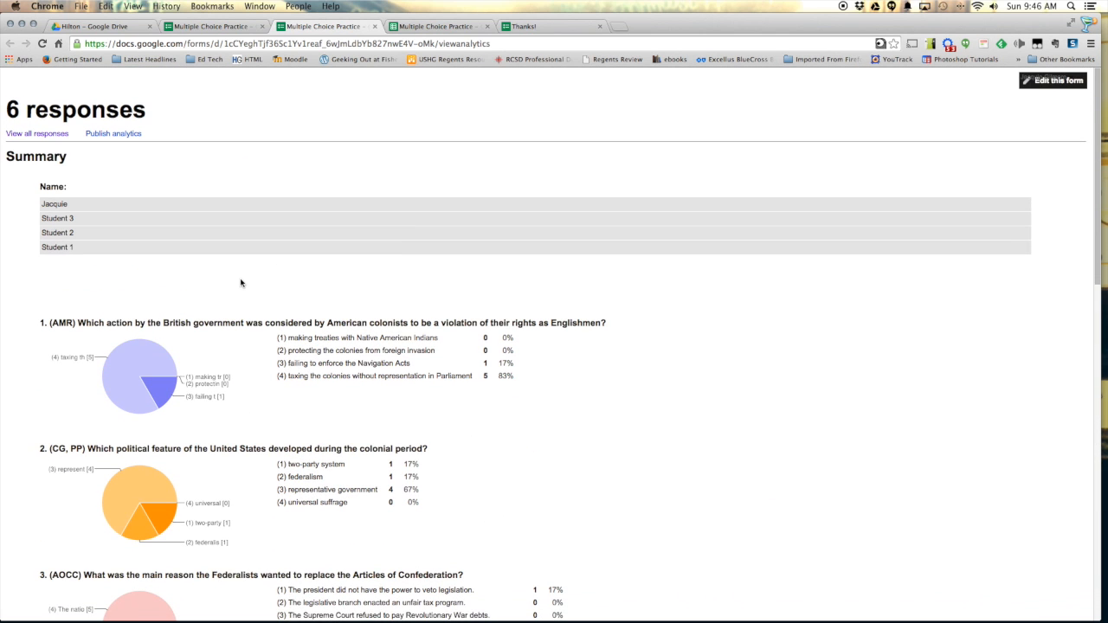